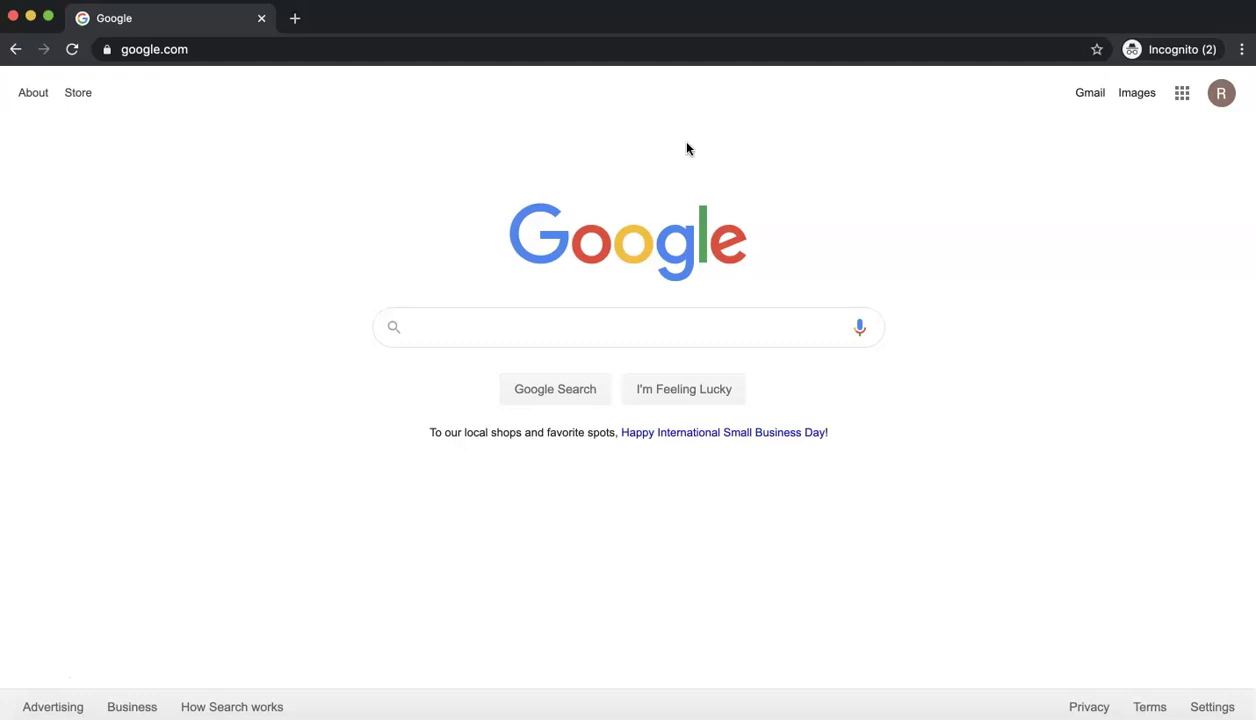
- Enter tinkercad.com in Chrome's address bar, fixing a typo, and load the site
{"action": "left_click", "coordinate": [564, 42]}
{"action": "type", "text": "tinker.c"}
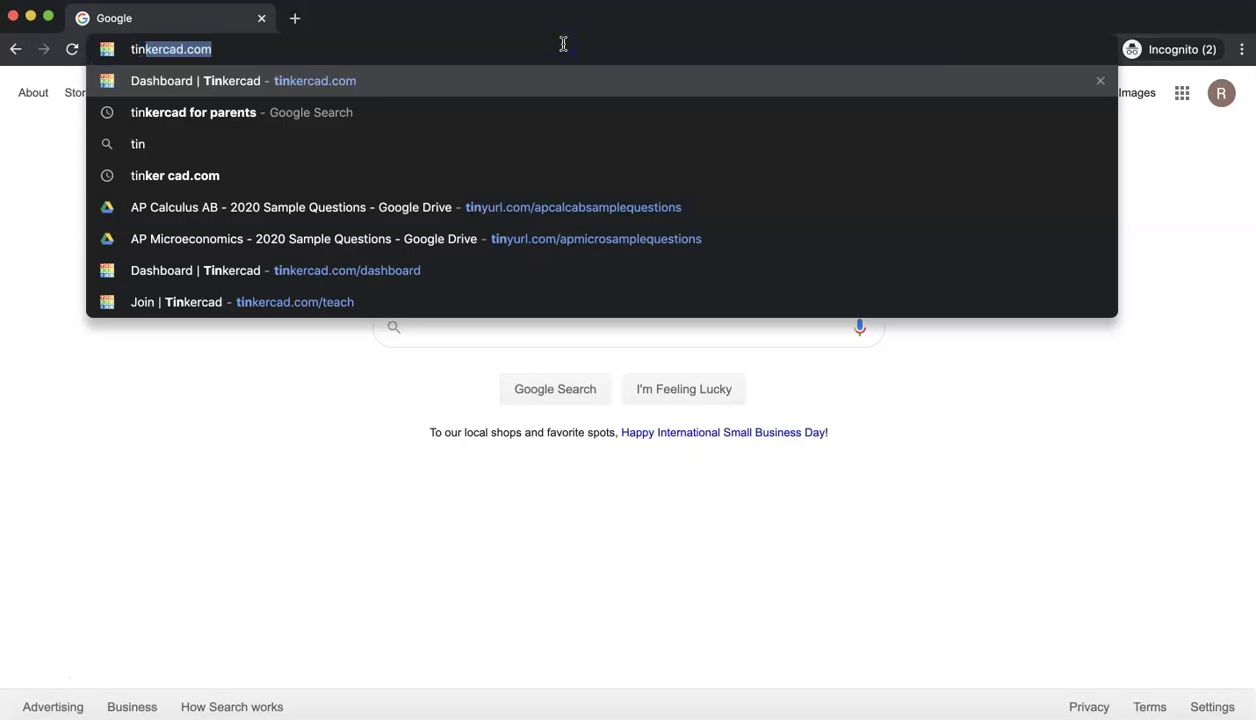
{"action": "key", "text": "BackSpace"}
{"action": "key", "text": "BackSpace"}
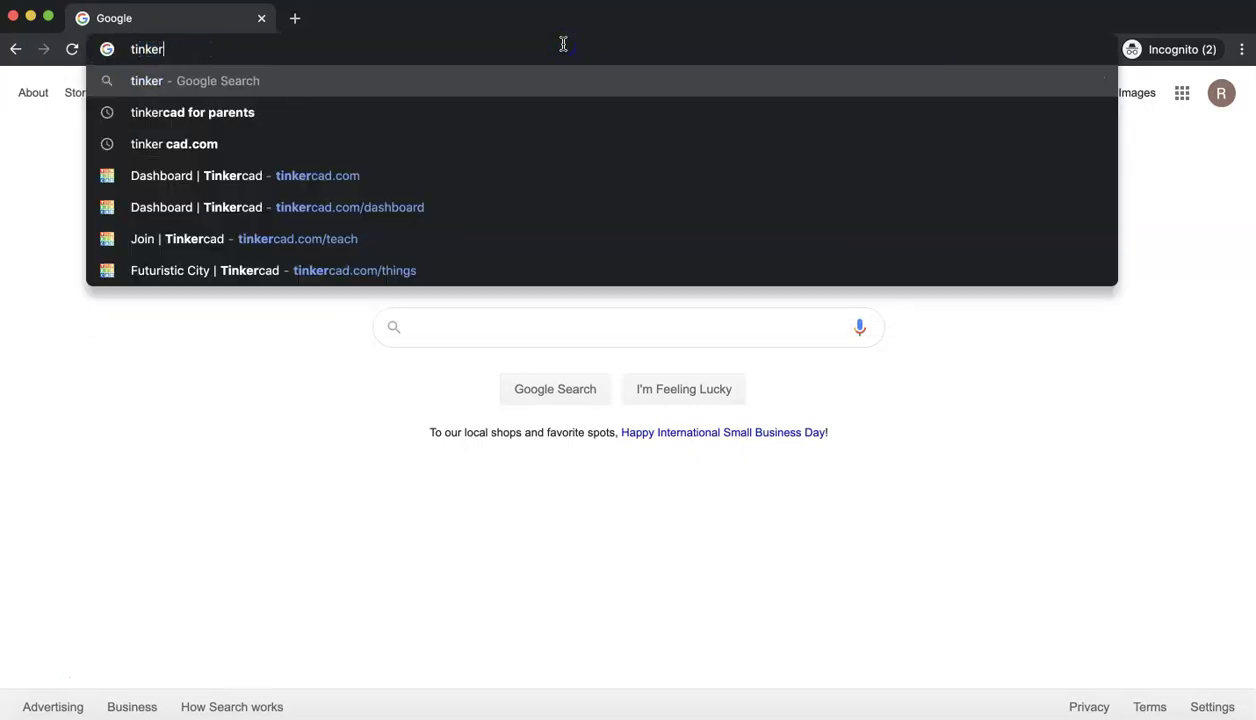
{"action": "type", "text": "cad.com"}
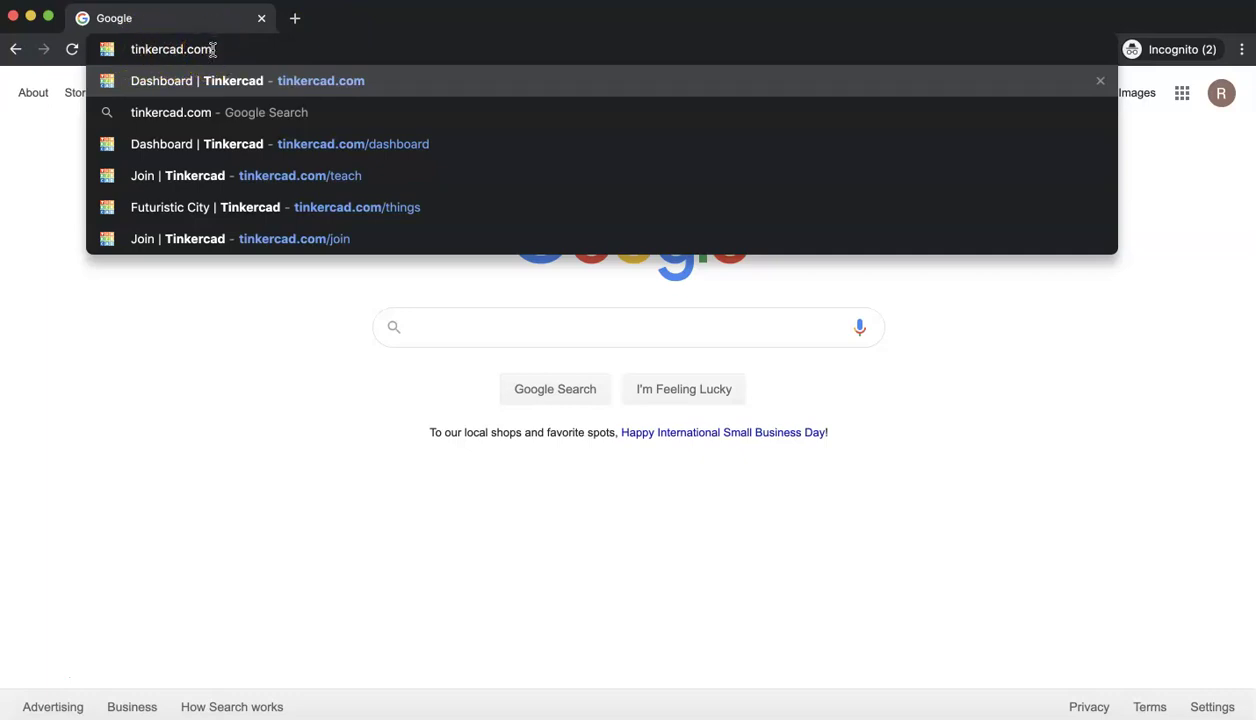
{"action": "key", "text": "Return"}
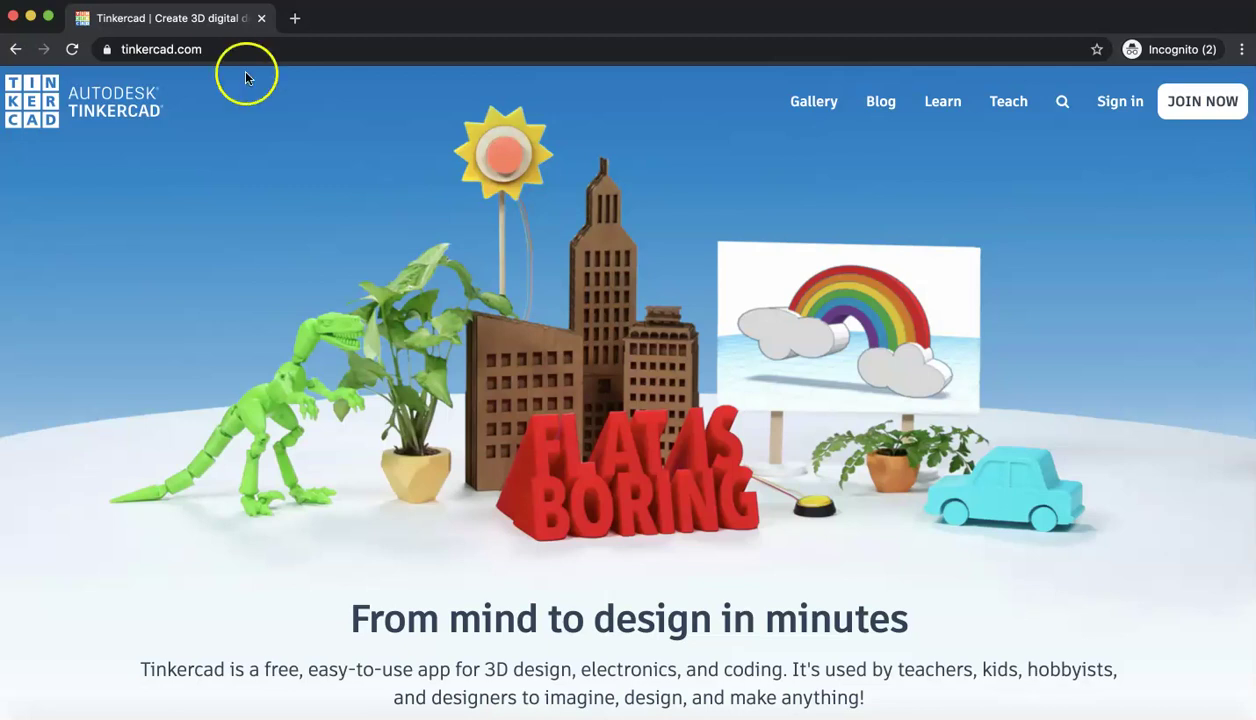
- Choose JOIN NOW, then 'Students, join a Class', and focus the empty class-code field
{"action": "left_click", "coordinate": [1174, 106]}
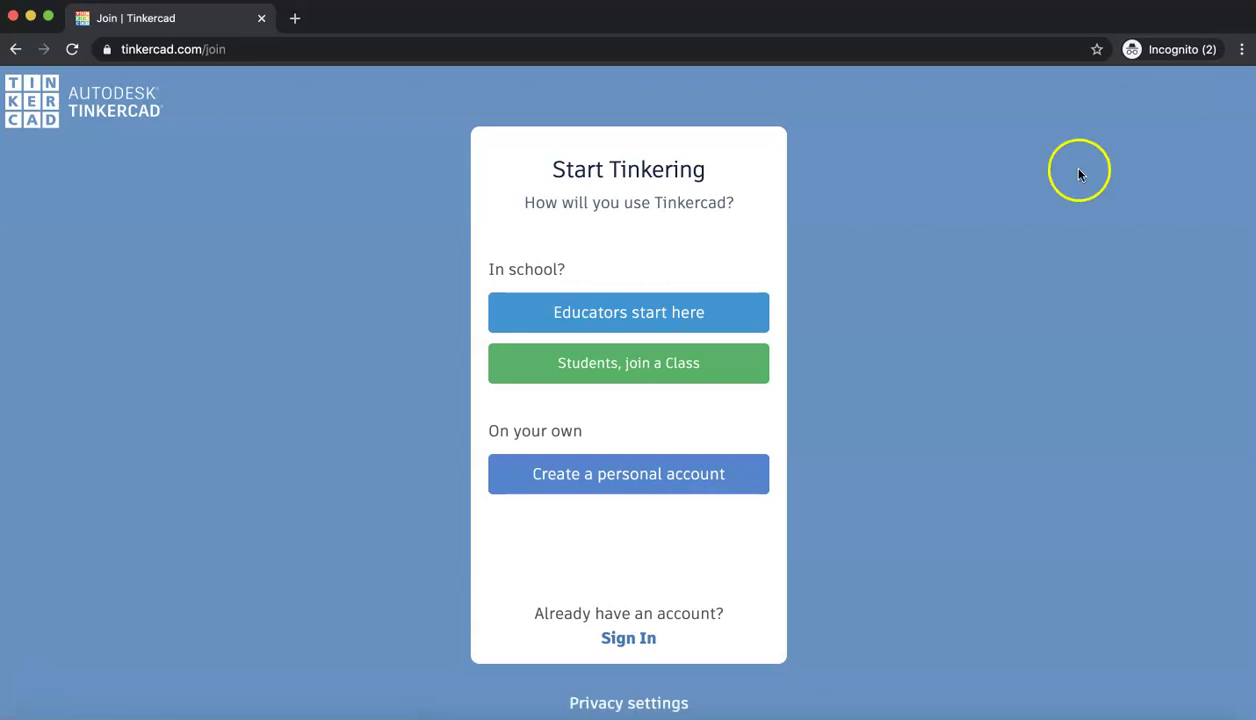
{"action": "left_click", "coordinate": [655, 374]}
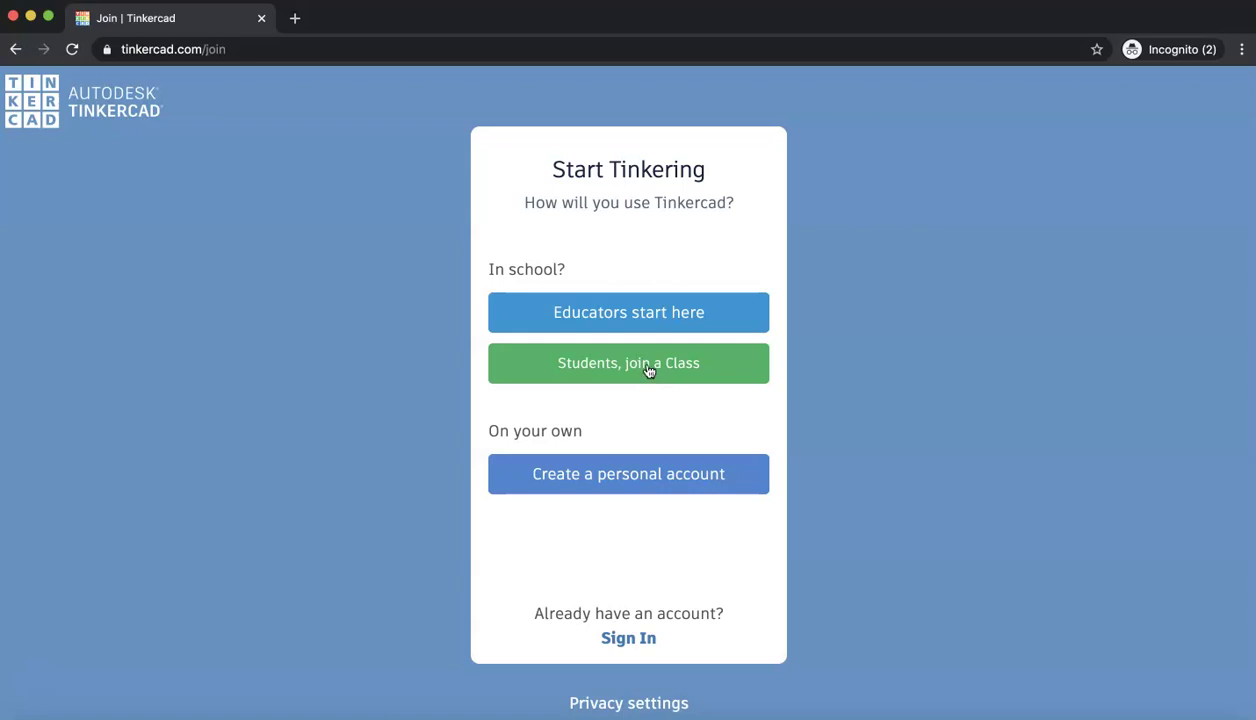
{"action": "left_click", "coordinate": [605, 372]}
{"action": "left_click", "coordinate": [605, 372]}
{"action": "left_click", "coordinate": [636, 302]}
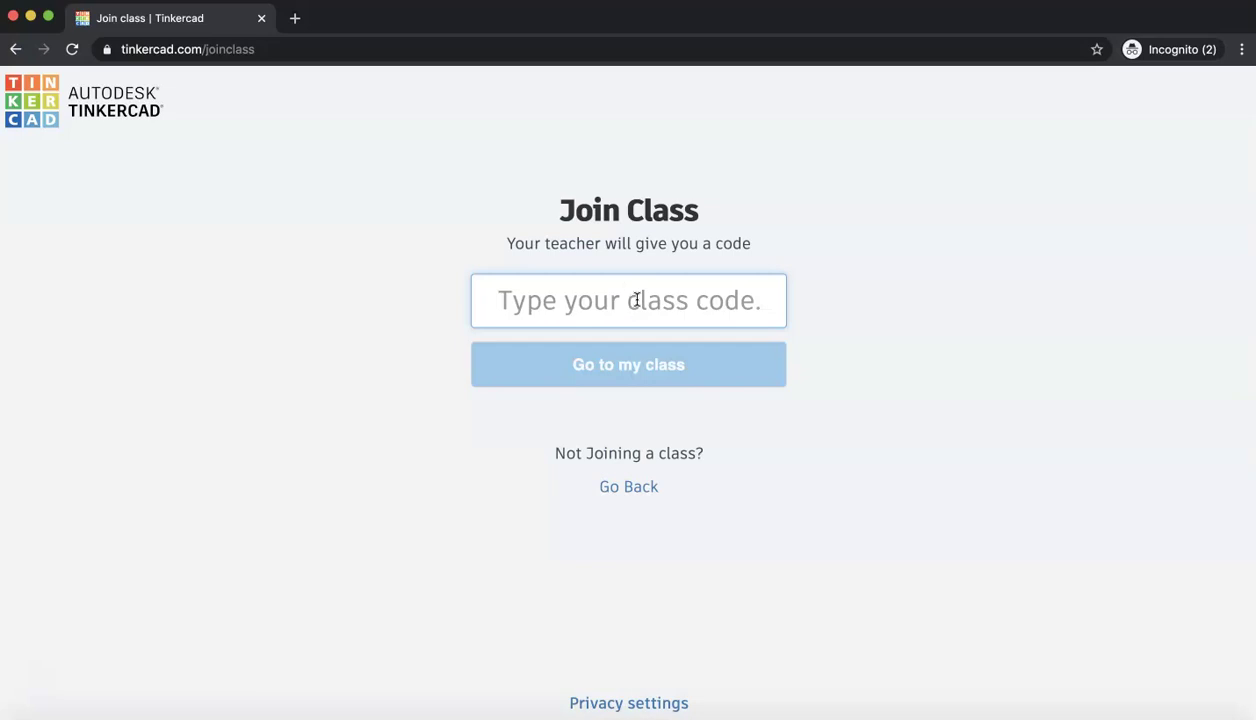
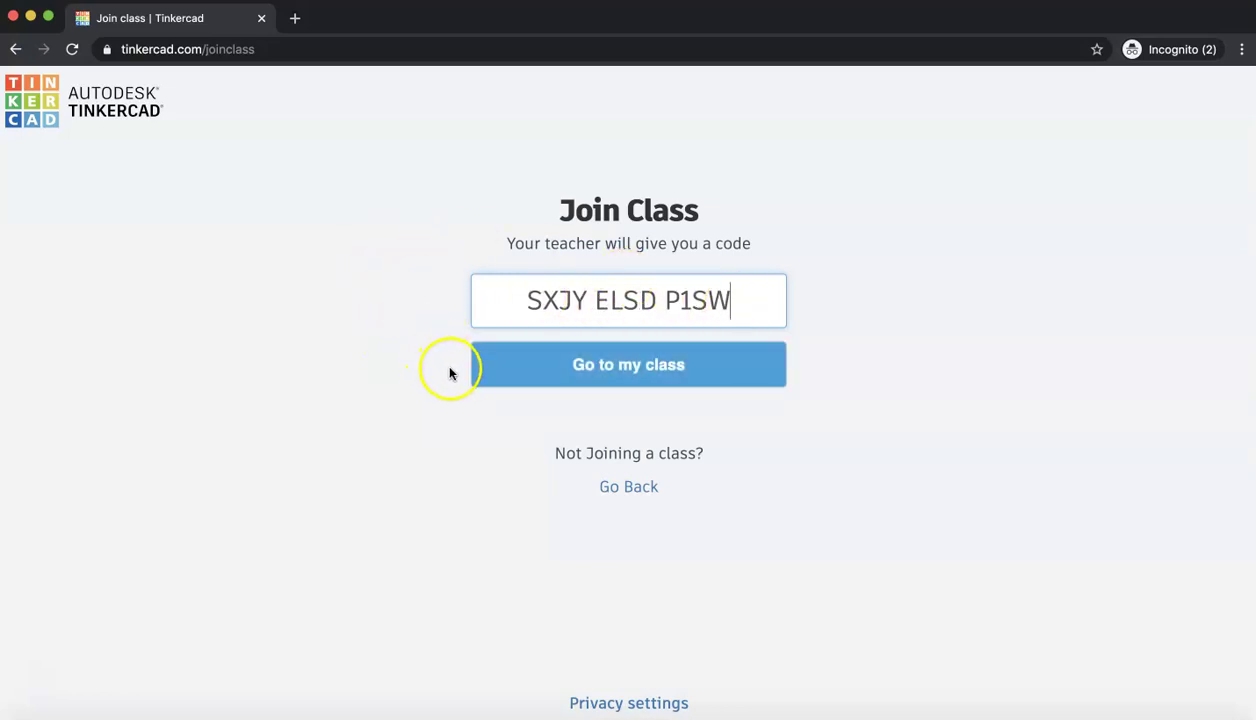
- Enter the teacher's class code and submit it with 'Go to my class'
{"action": "left_click", "coordinate": [530, 368]}
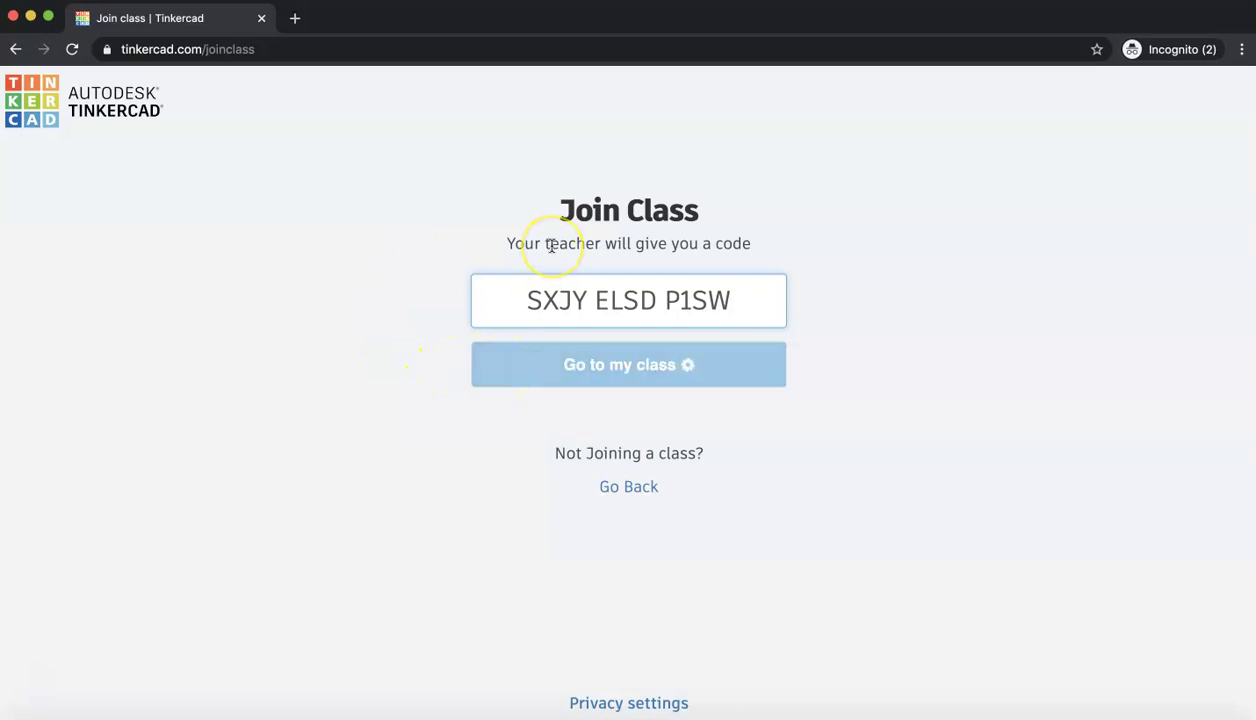
{"action": "left_click", "coordinate": [645, 362]}
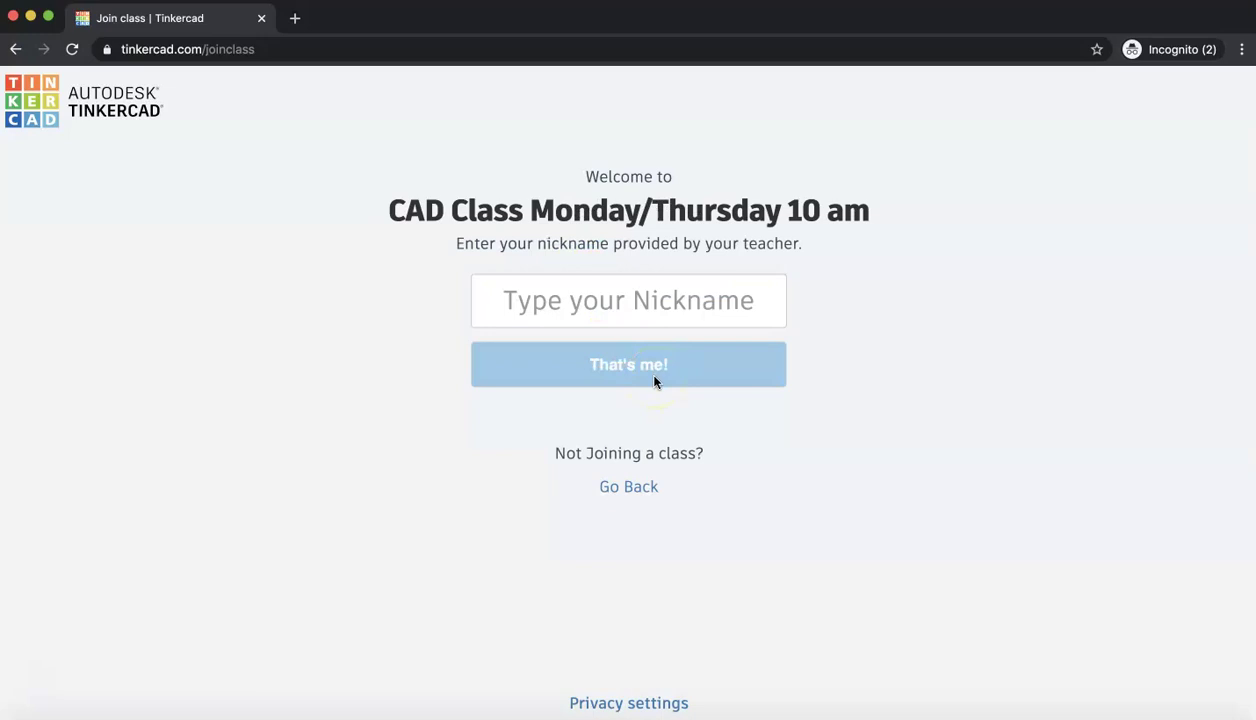
- Enter the student nickname and confirm it with 'That's me!'
{"action": "left_click", "coordinate": [639, 306]}
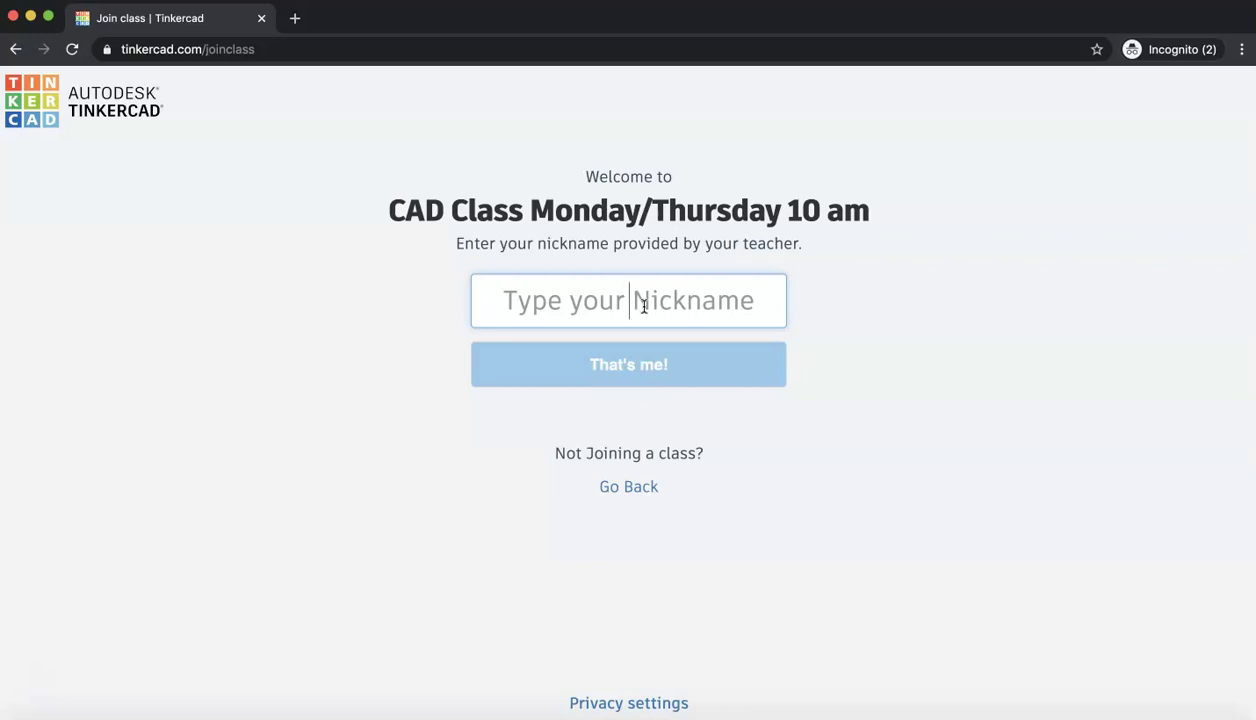
{"action": "type", "text": "johndoe"}
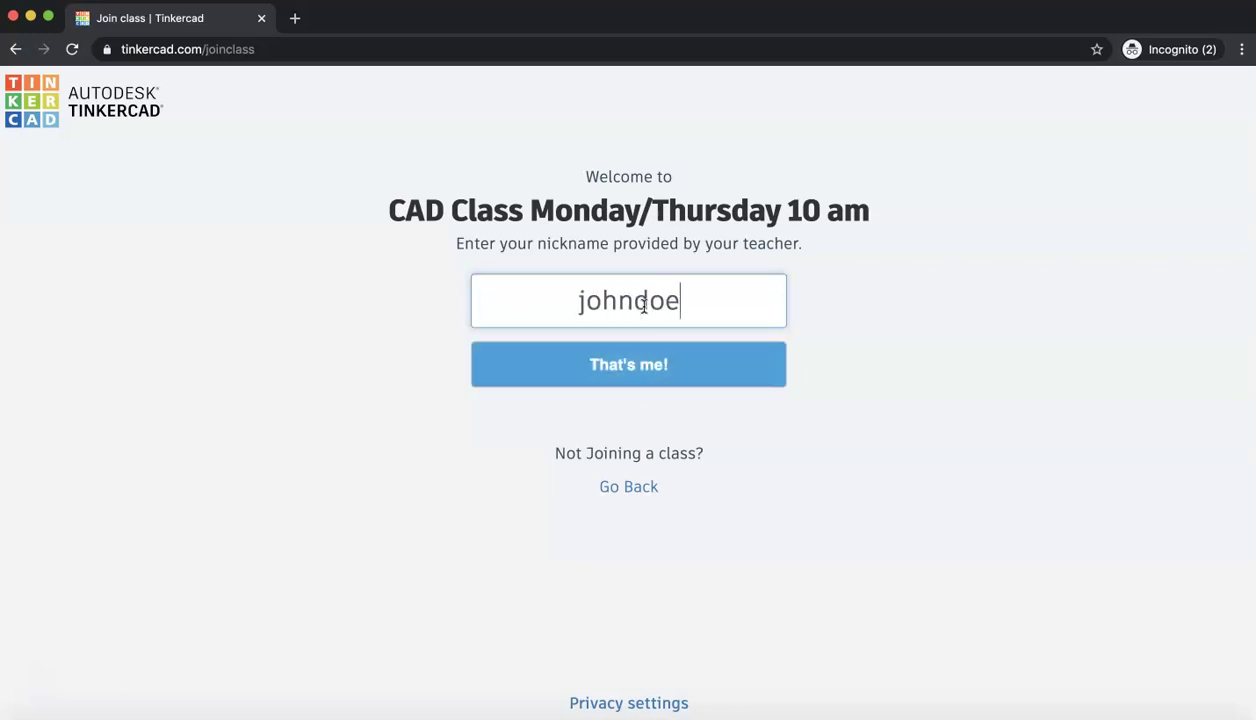
{"action": "type", "text": "8558"}
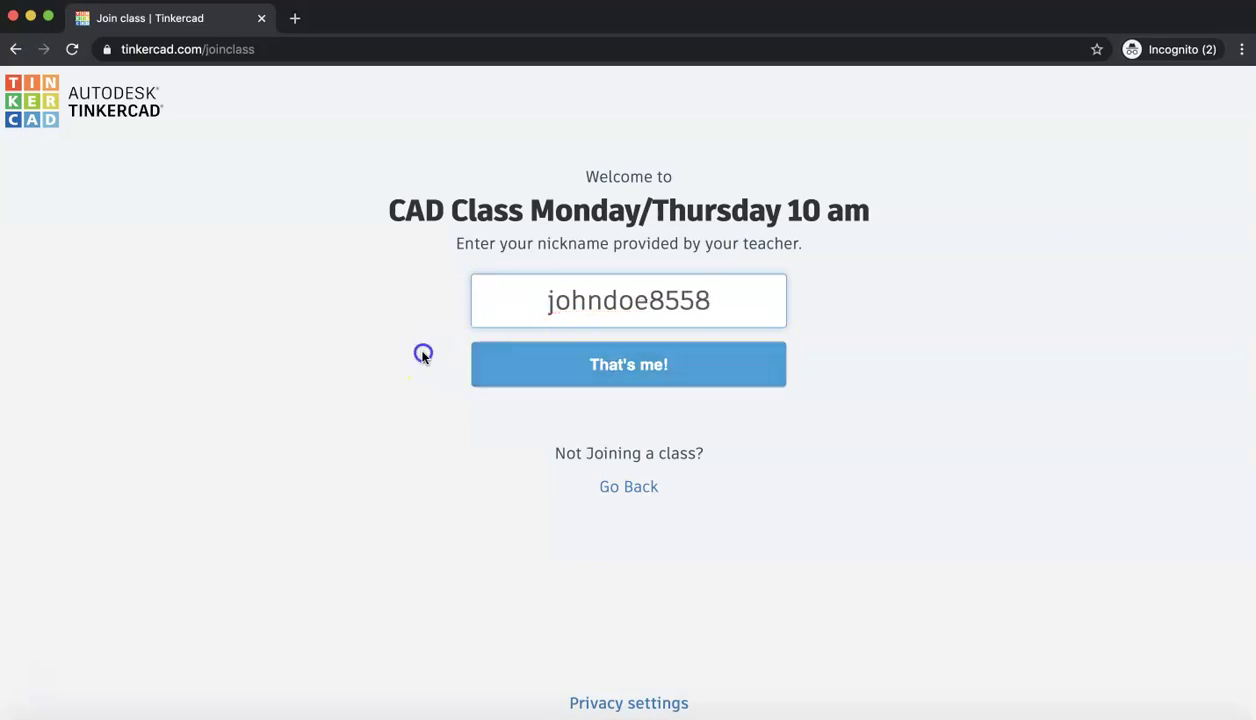
{"action": "left_click", "coordinate": [474, 372]}
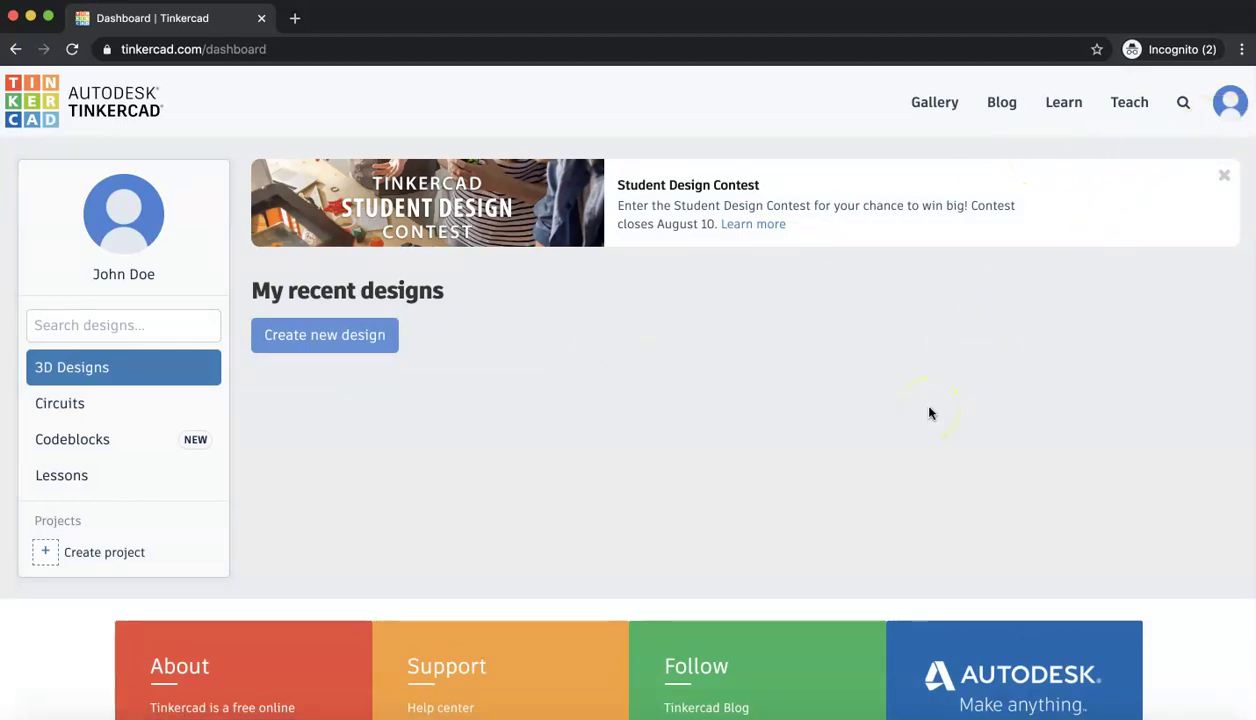
- Choose Log out from the avatar dropdown in the header
{"action": "left_click", "coordinate": [1226, 108]}
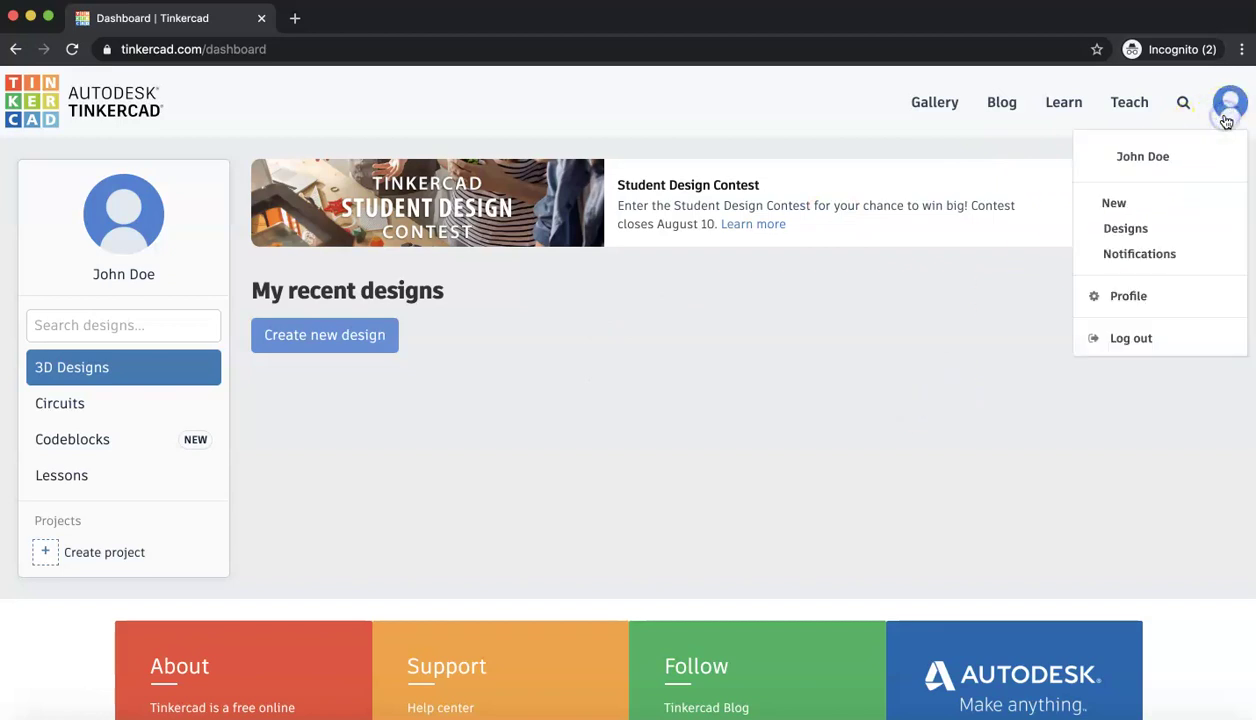
{"action": "left_click", "coordinate": [958, 385]}
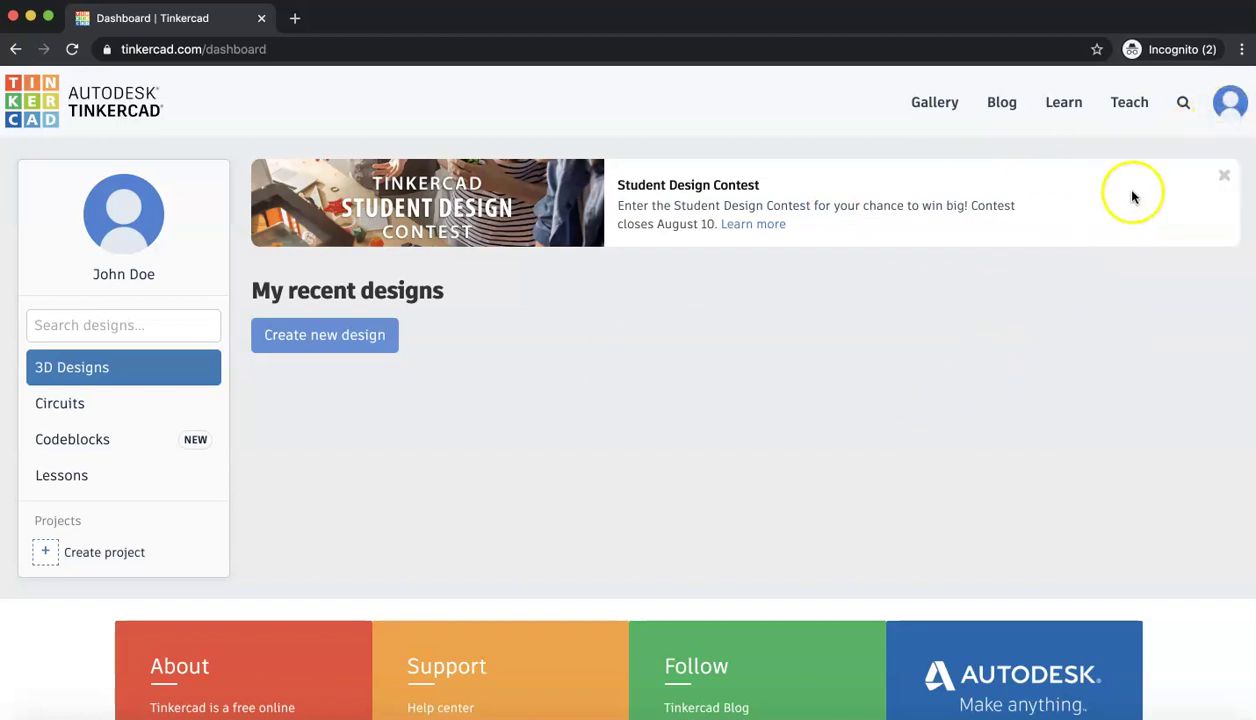
{"action": "left_click", "coordinate": [1225, 106]}
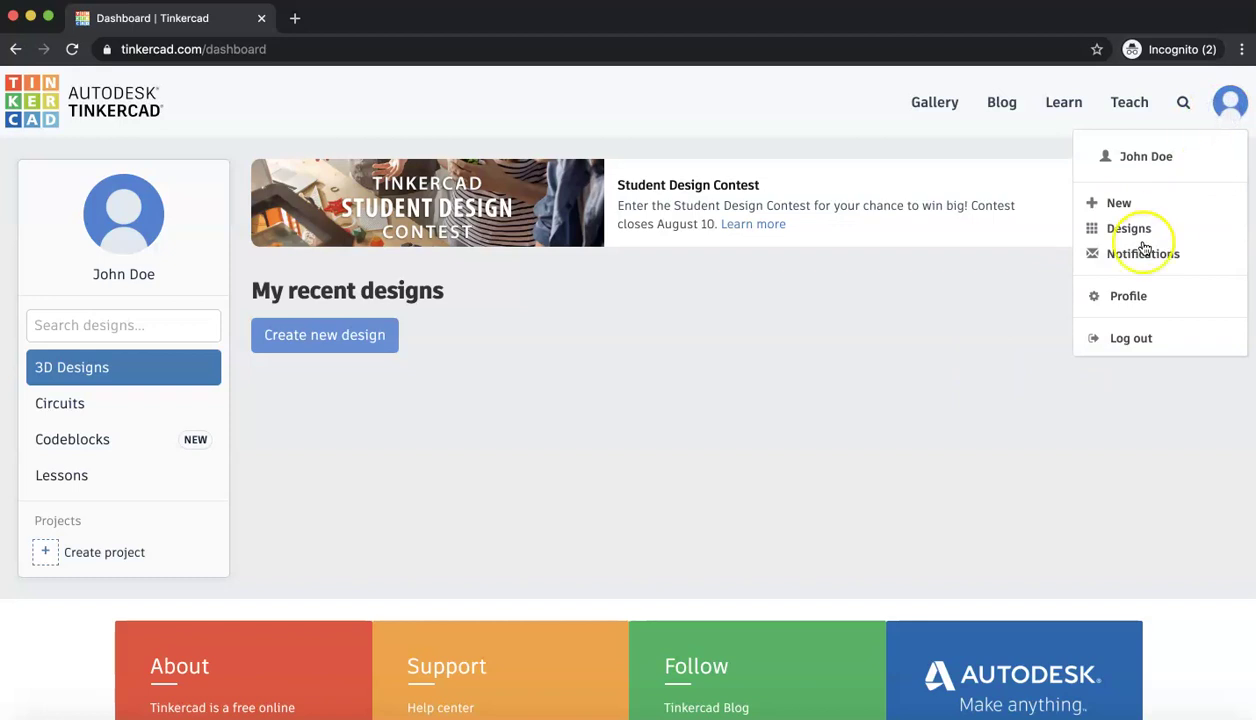
{"action": "left_click", "coordinate": [1118, 338]}
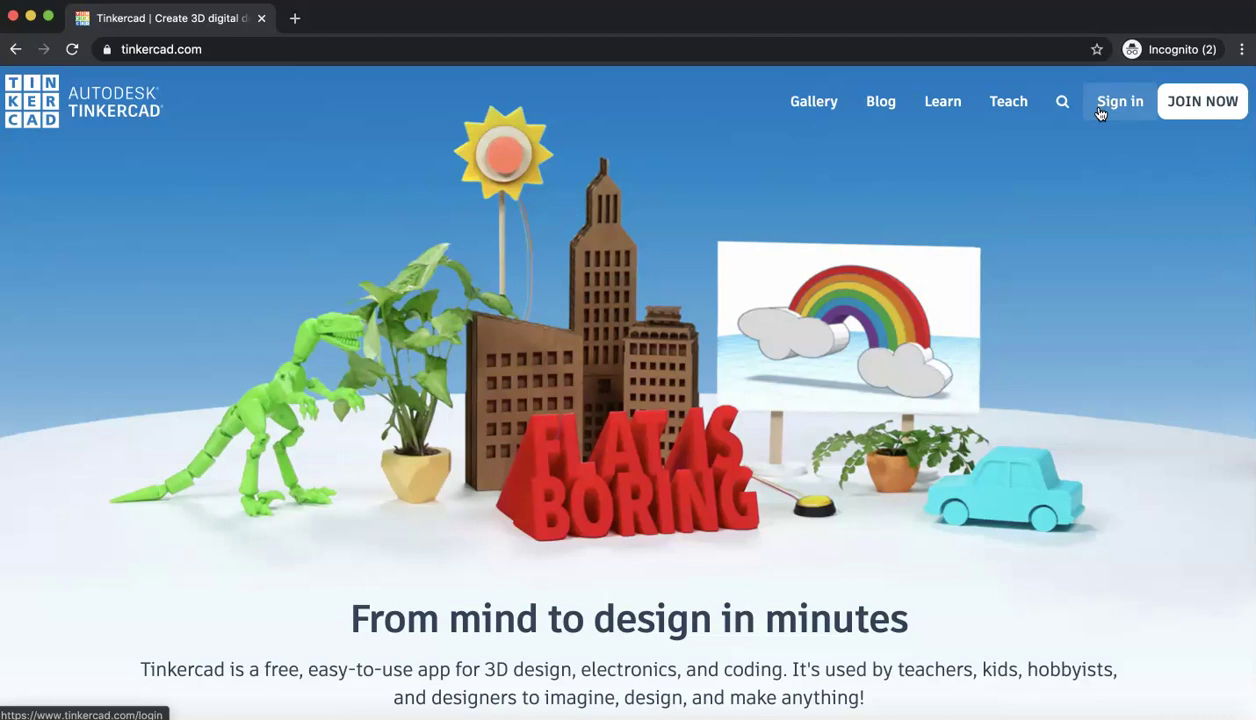
- Sign in via 'Students, join your class' and resubmit the teacher's class code
{"action": "left_click", "coordinate": [1100, 110]}
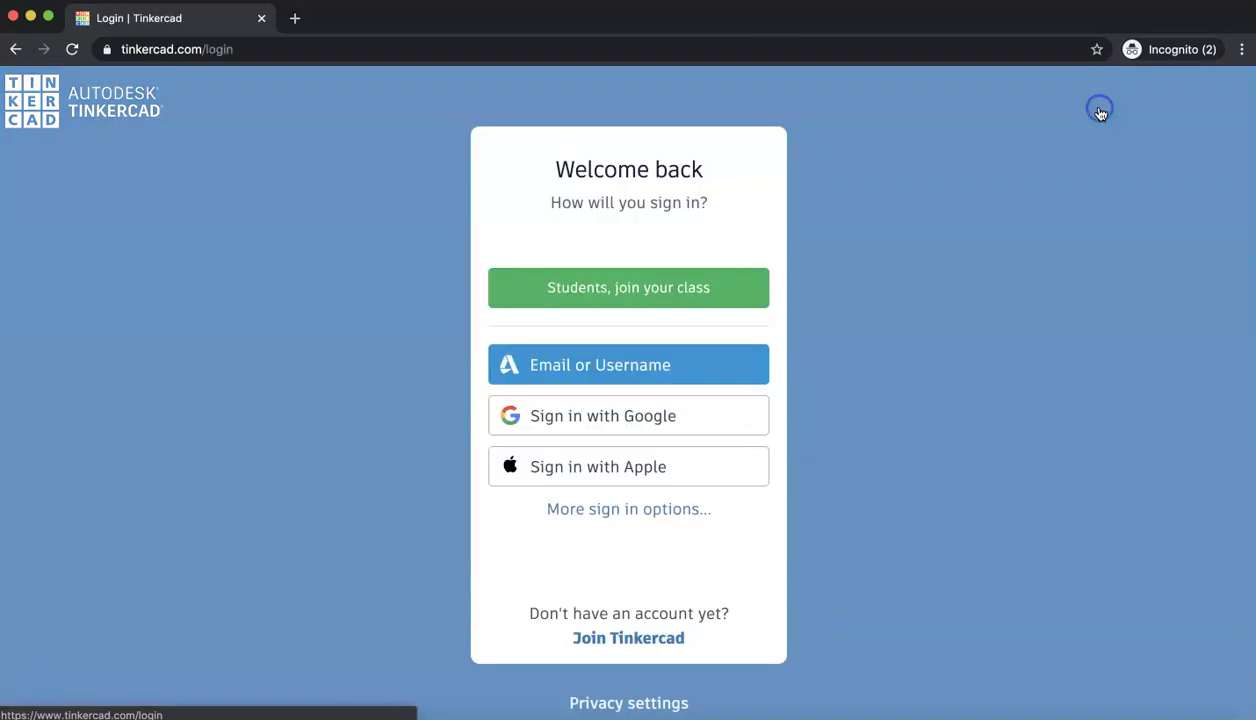
{"action": "left_click", "coordinate": [693, 288]}
{"action": "left_click", "coordinate": [589, 299]}
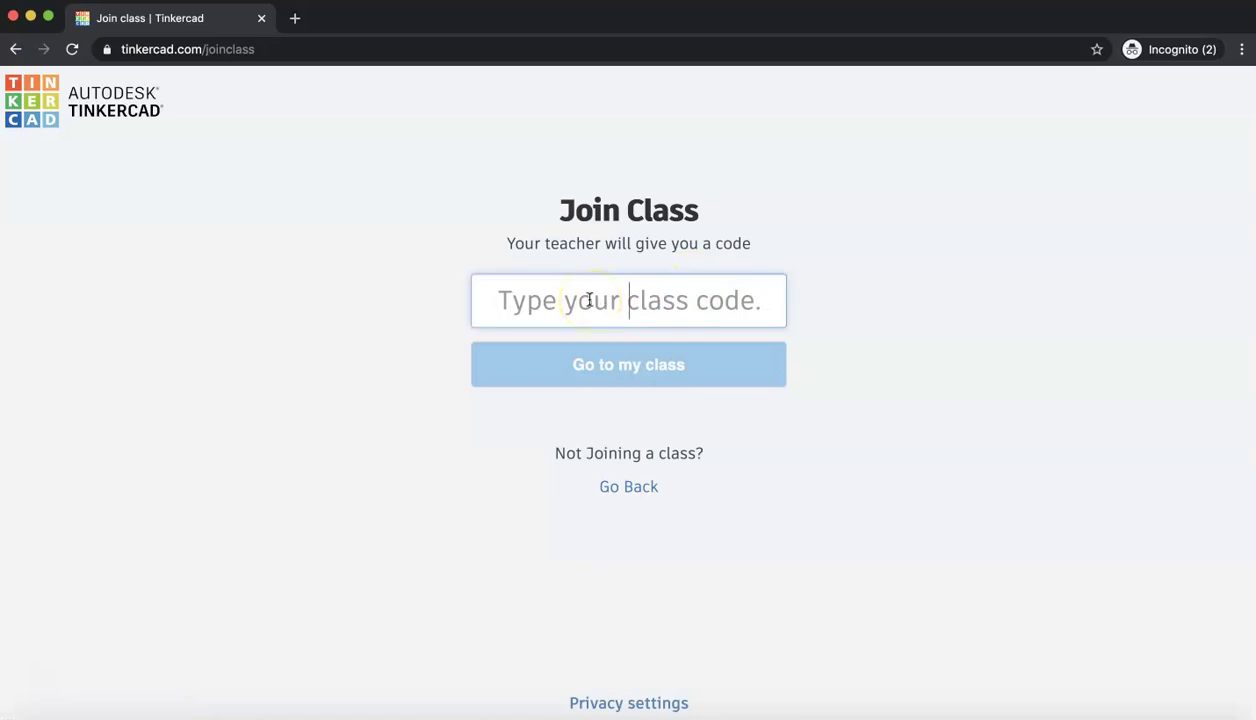
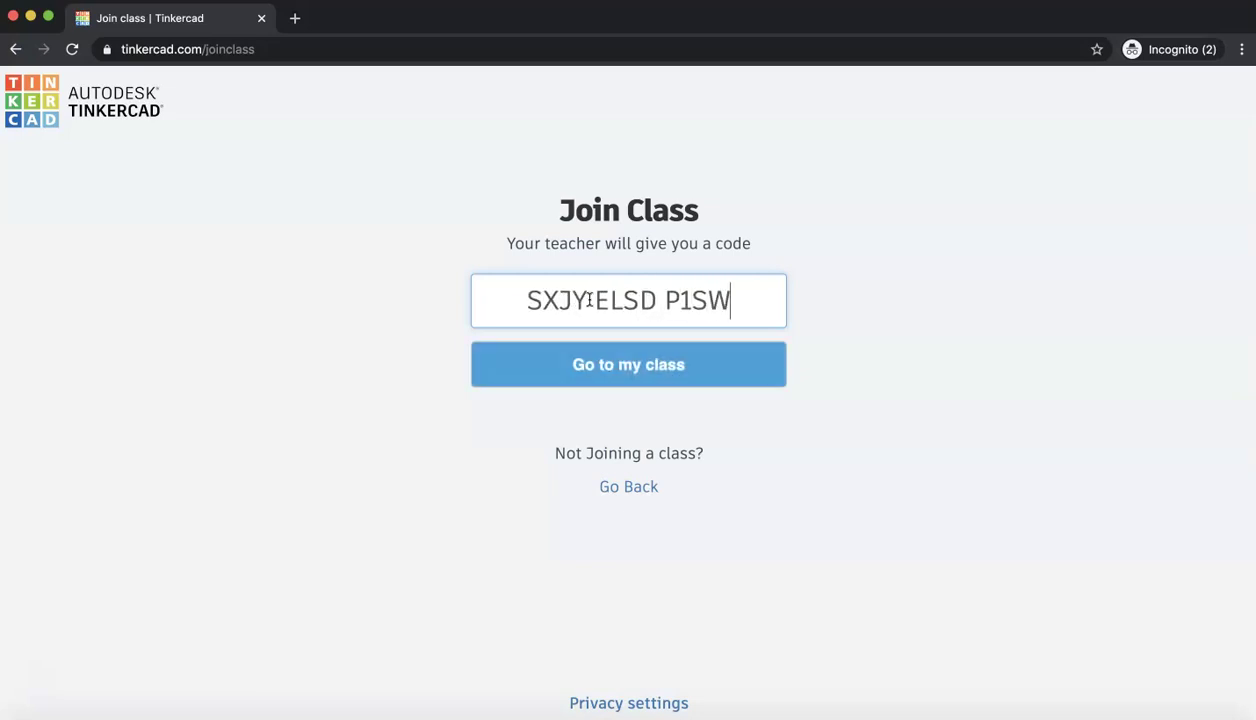
{"action": "left_click", "coordinate": [570, 366]}
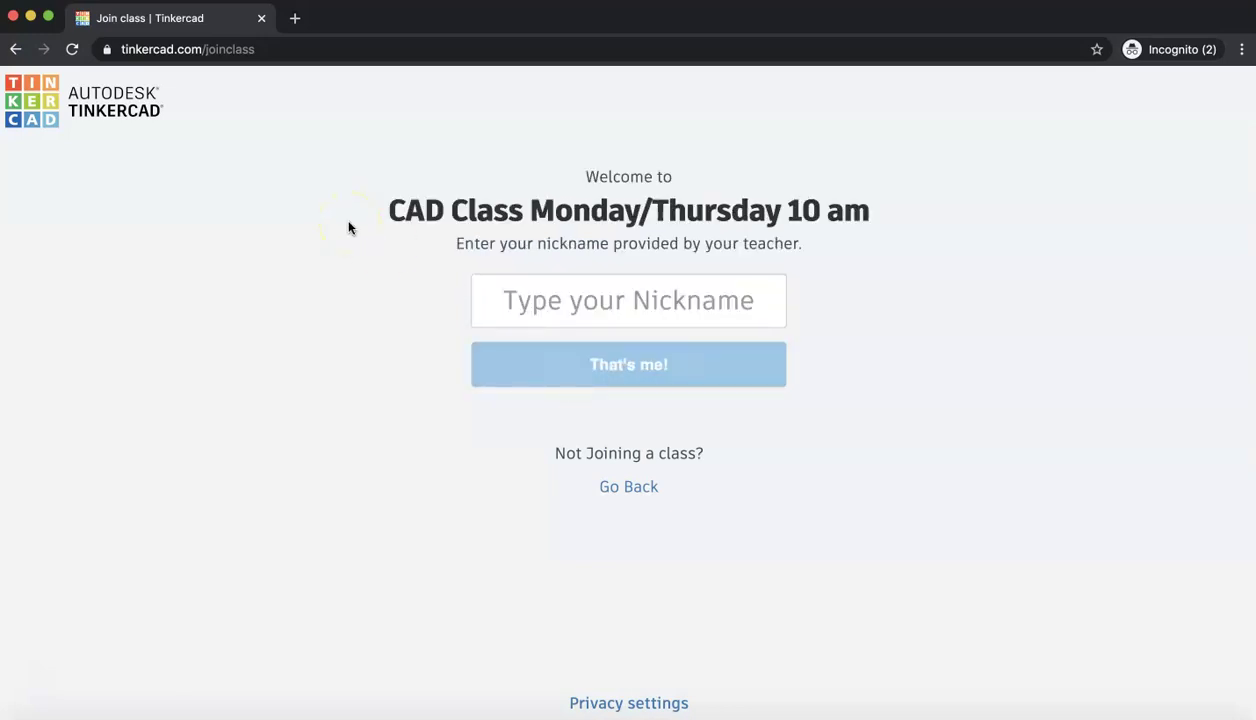
- Re-enter the student nickname, correcting a typo, and confirm with 'That's me!'
{"action": "left_click", "coordinate": [519, 283]}
{"action": "type", "text": "joh"}
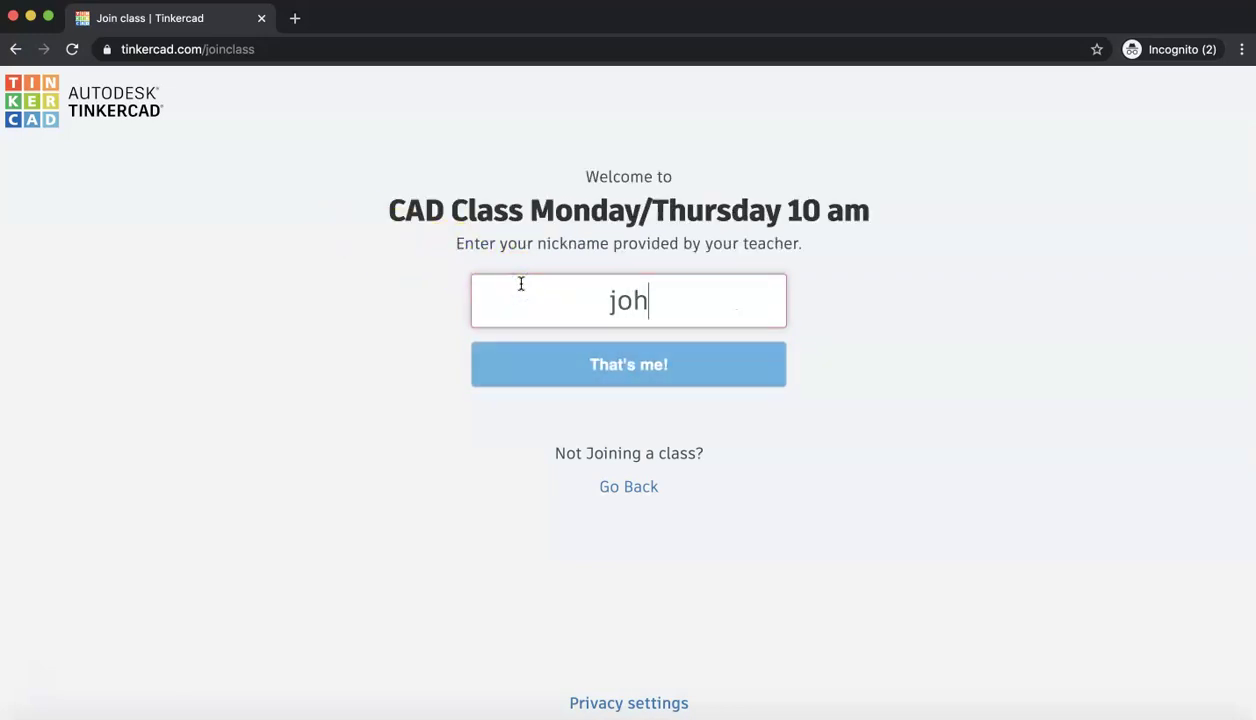
{"action": "type", "text": "ndoes"}
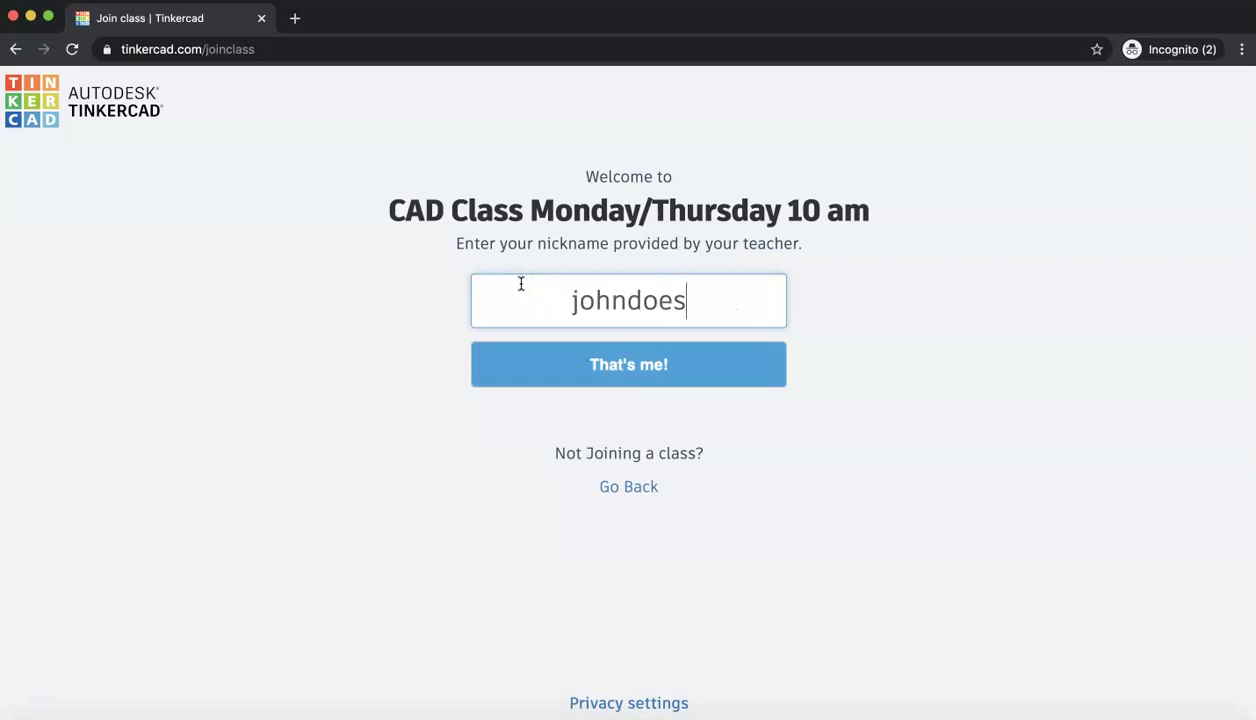
{"action": "type", "text": "8"}
{"action": "key", "text": "BackSpace"}
{"action": "key", "text": "BackSpace"}
{"action": "type", "text": "8558"}
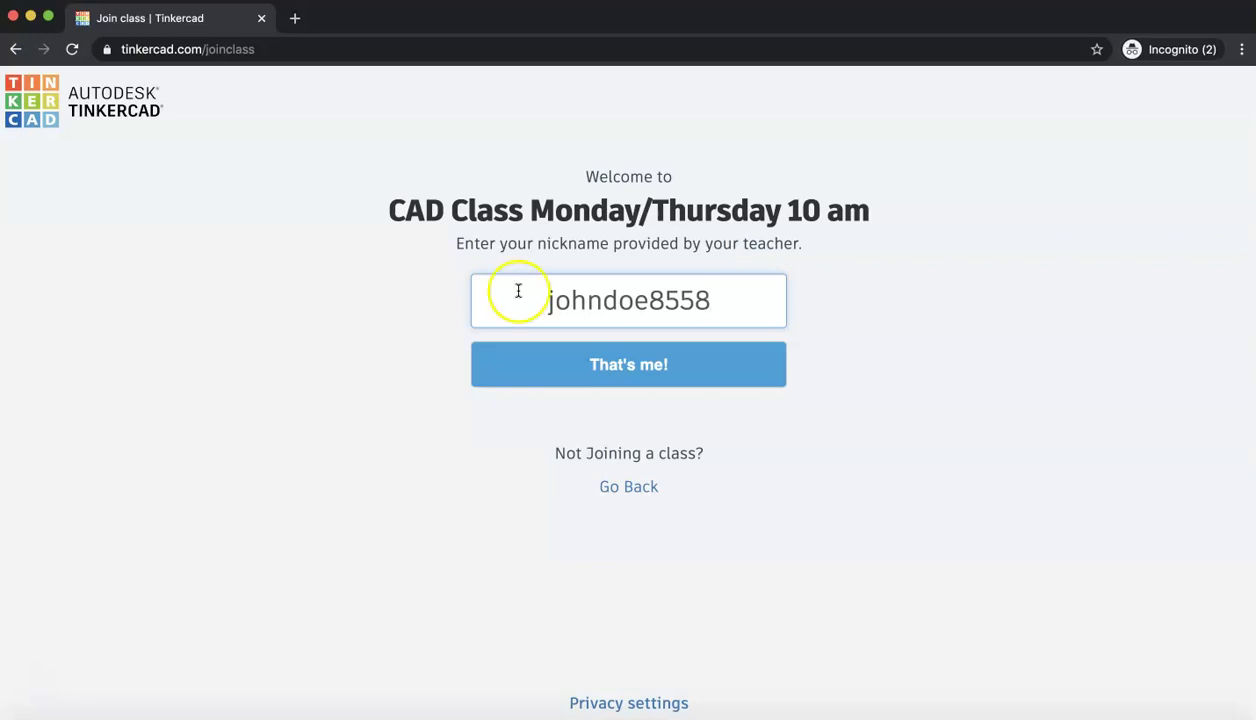
{"action": "left_click", "coordinate": [535, 365]}
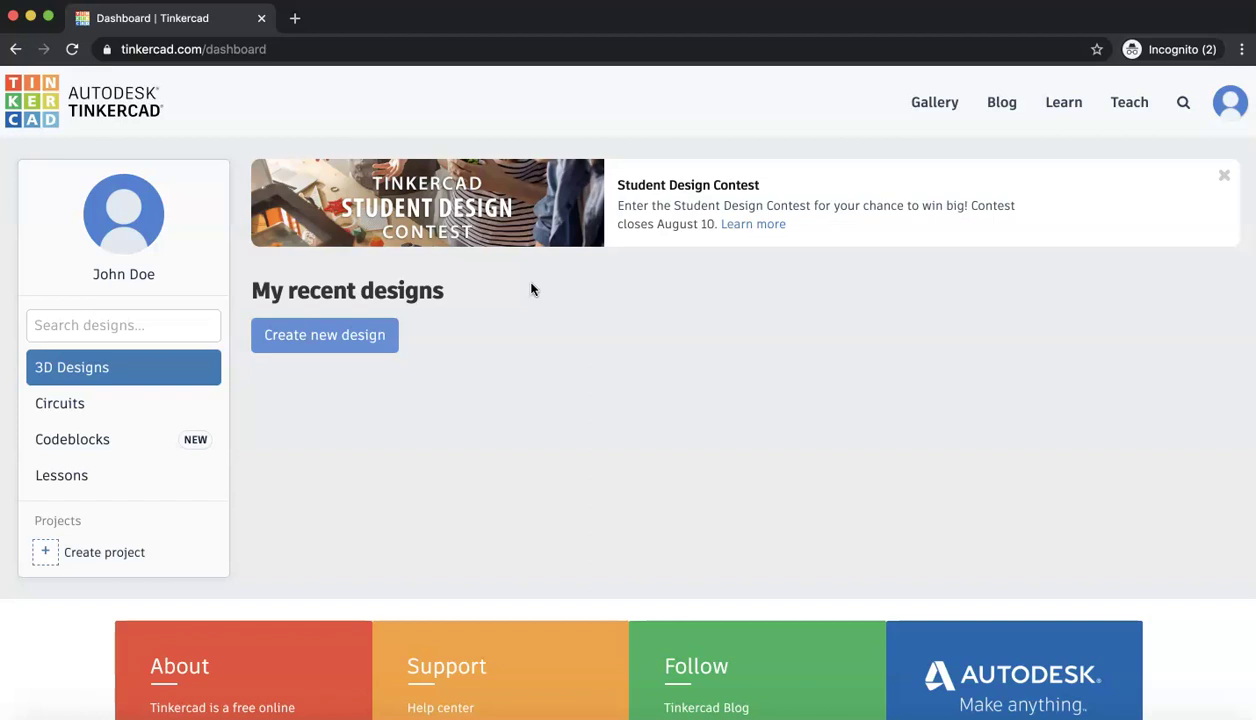
- Go to the Gallery from the top navigation bar
{"action": "left_click", "coordinate": [915, 103]}
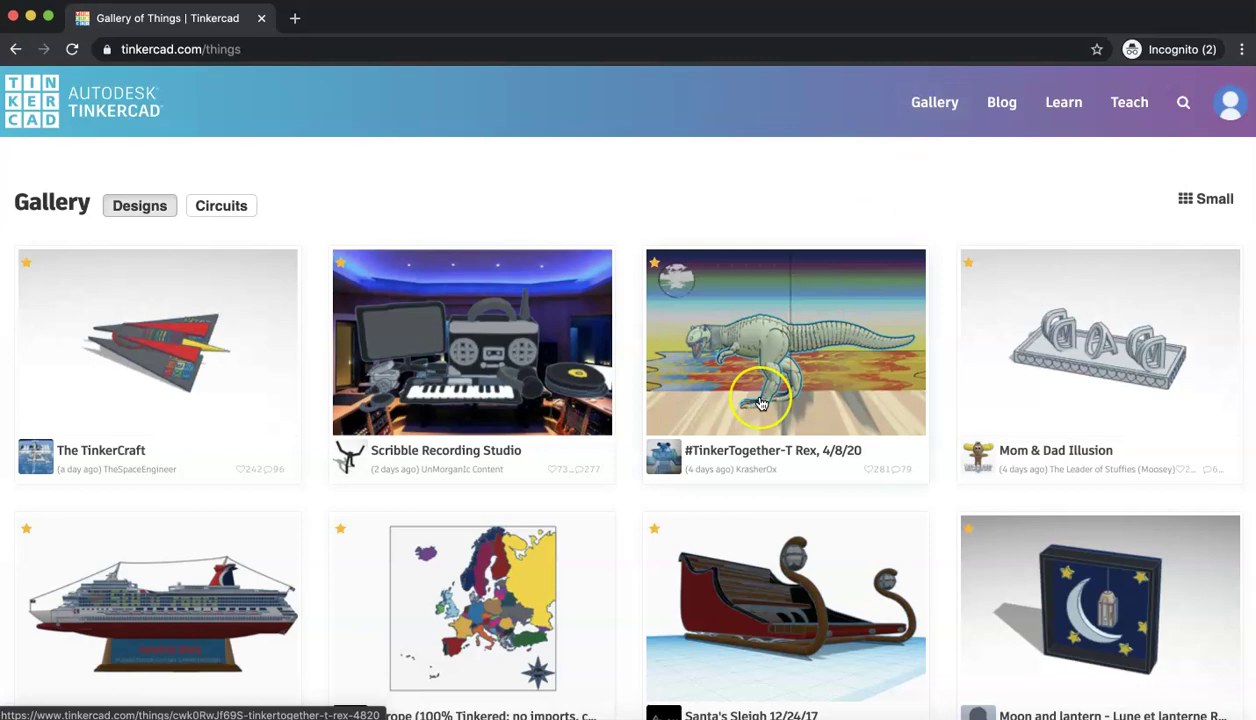
{"action": "scroll", "coordinate": [761, 403], "scroll_direction": "down", "scroll_amount": 3}
{"action": "scroll", "coordinate": [761, 403], "scroll_direction": "down", "scroll_amount": 3}
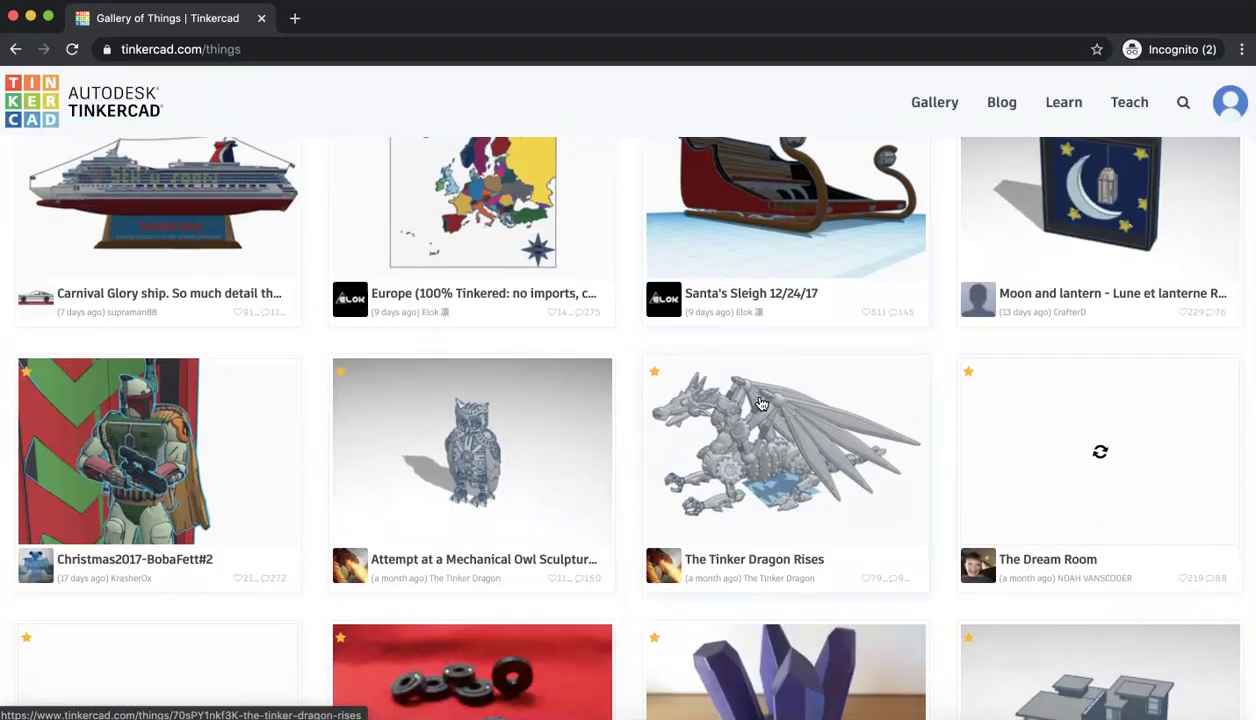
{"action": "scroll", "coordinate": [761, 403], "scroll_direction": "down", "scroll_amount": 2}
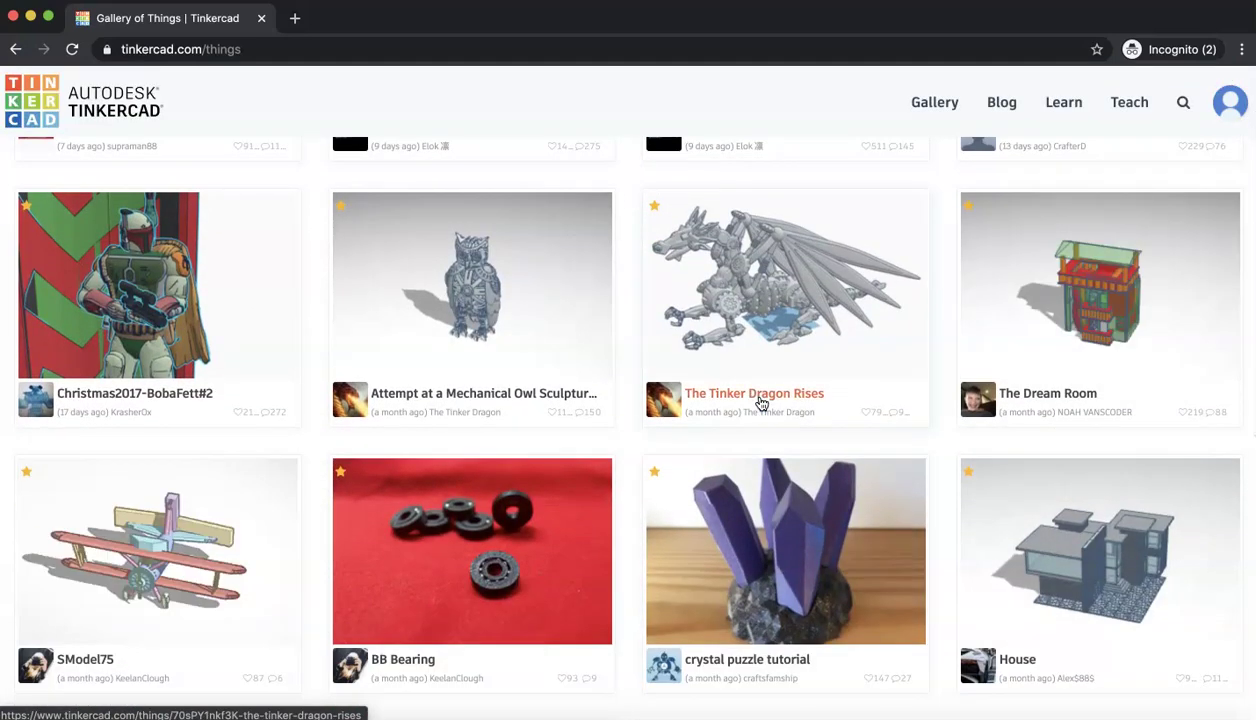
{"action": "scroll", "coordinate": [724, 550], "scroll_direction": "down", "scroll_amount": 2}
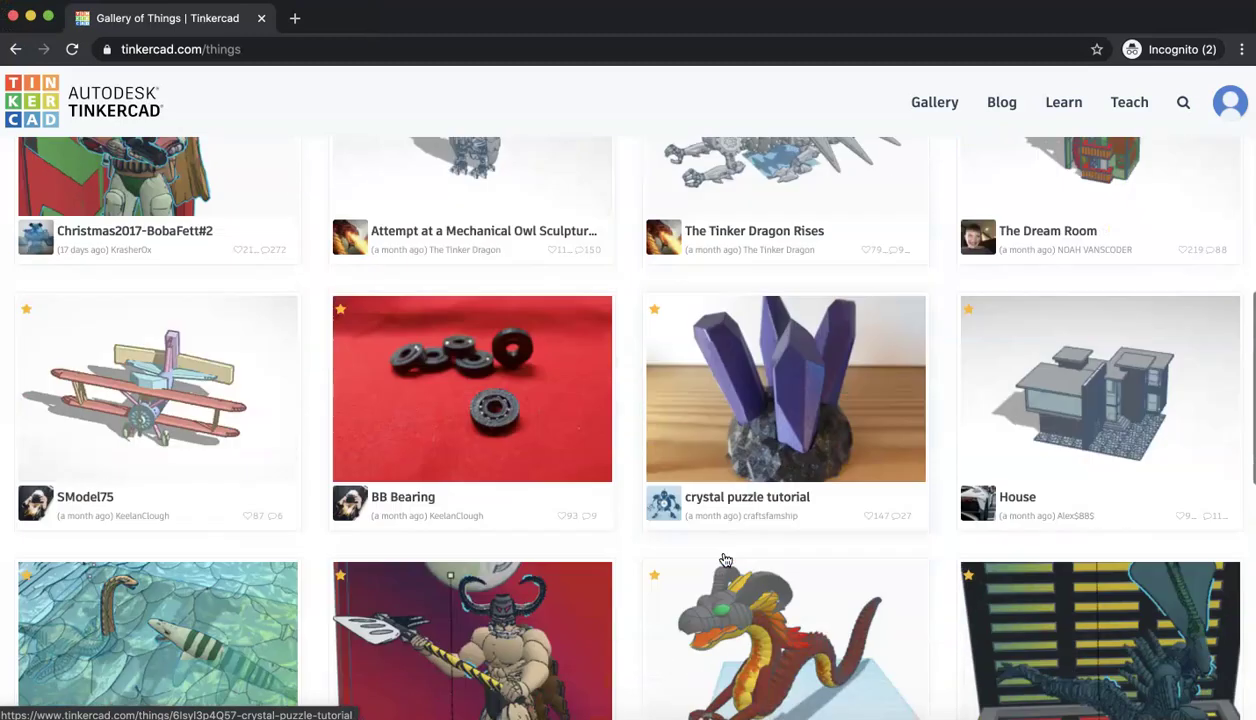
{"action": "scroll", "coordinate": [724, 560], "scroll_direction": "down", "scroll_amount": 1}
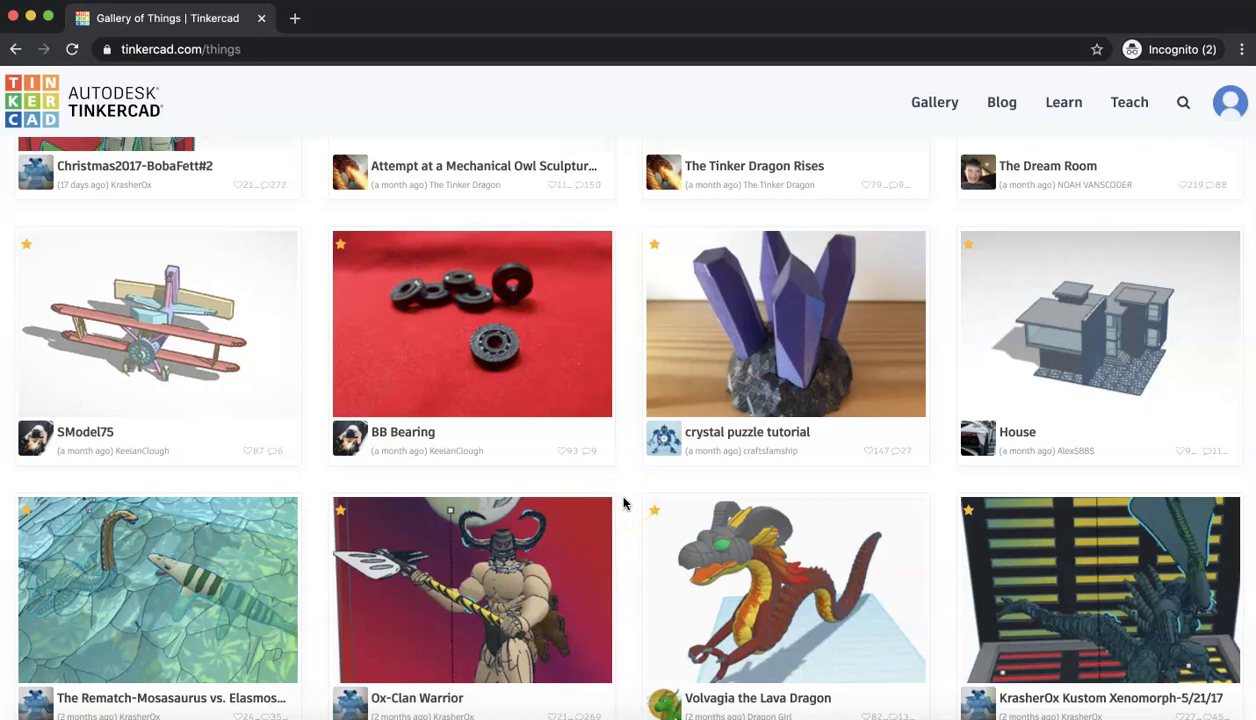
{"action": "scroll", "coordinate": [623, 503], "scroll_direction": "up", "scroll_amount": 7}
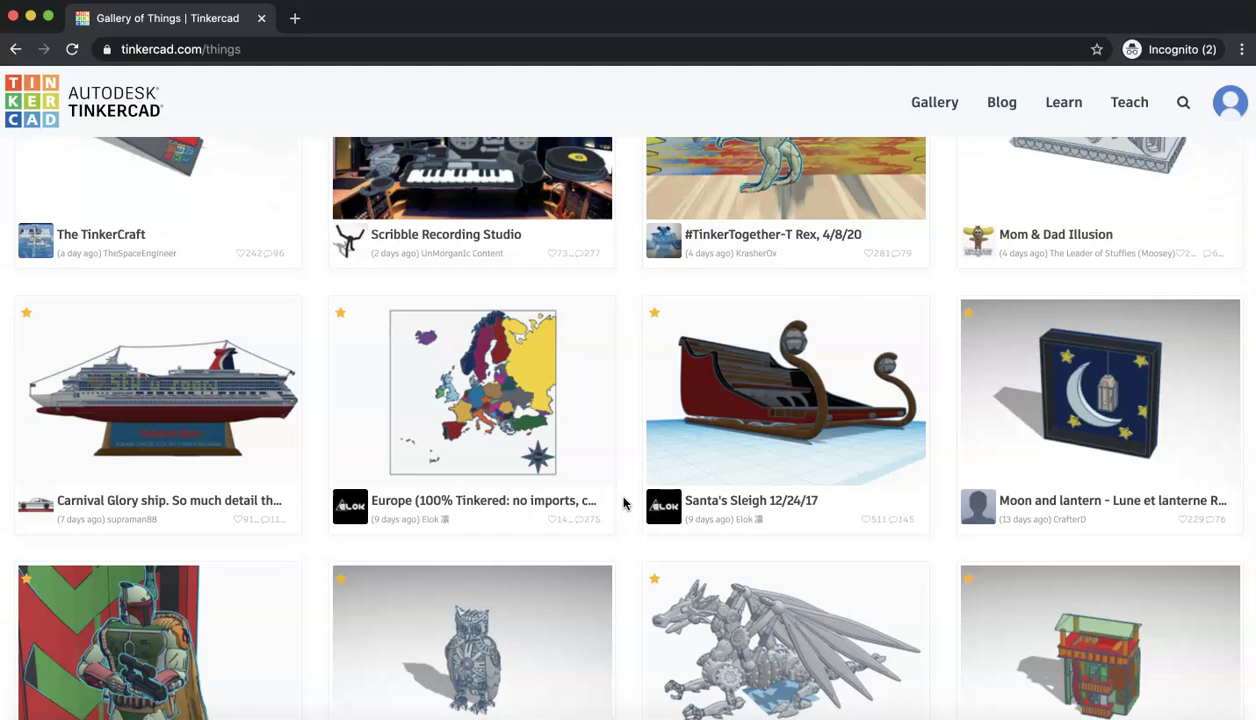
{"action": "scroll", "coordinate": [623, 503], "scroll_direction": "up", "scroll_amount": 5}
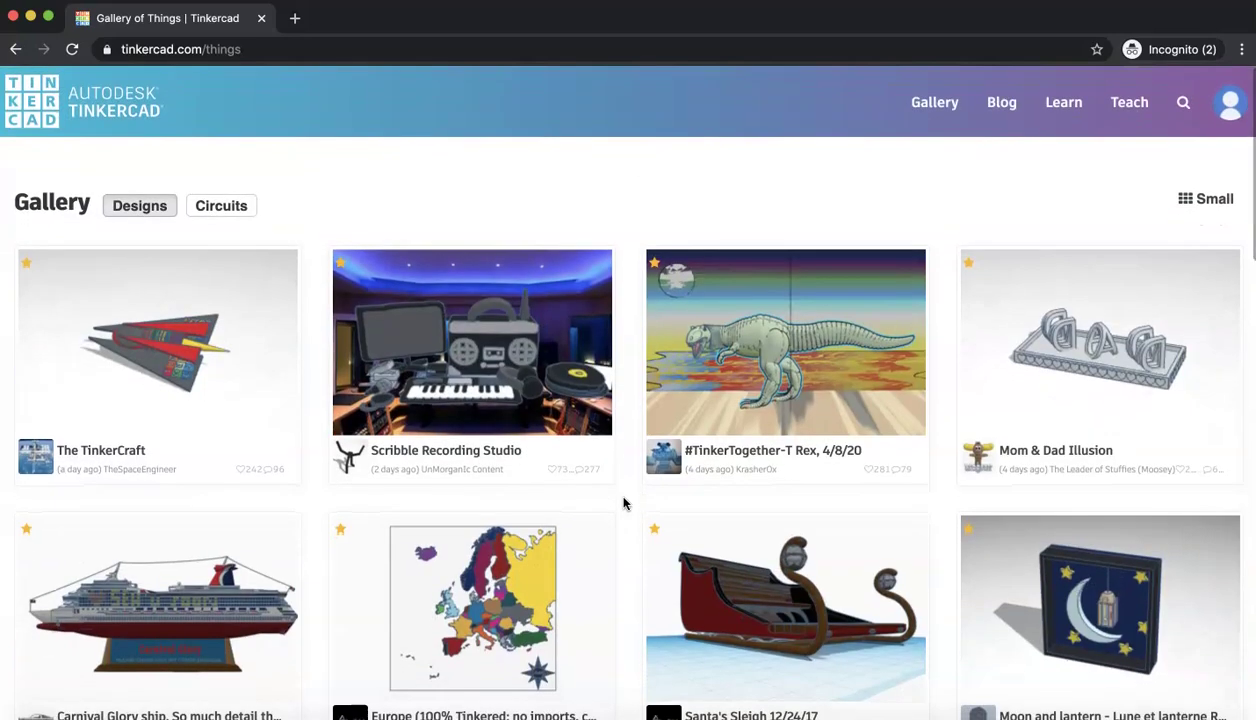
{"action": "left_click", "coordinate": [364, 204]}
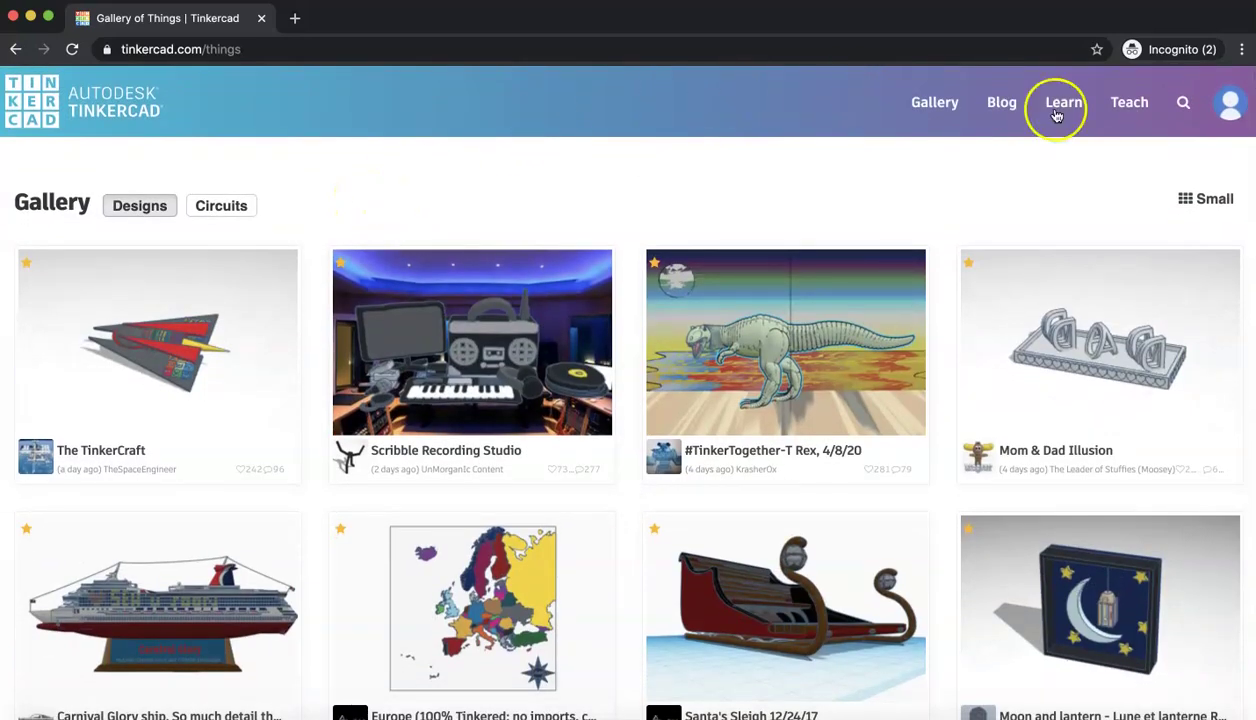
{"action": "left_click", "coordinate": [1221, 113]}
{"action": "left_click", "coordinate": [1110, 158]}
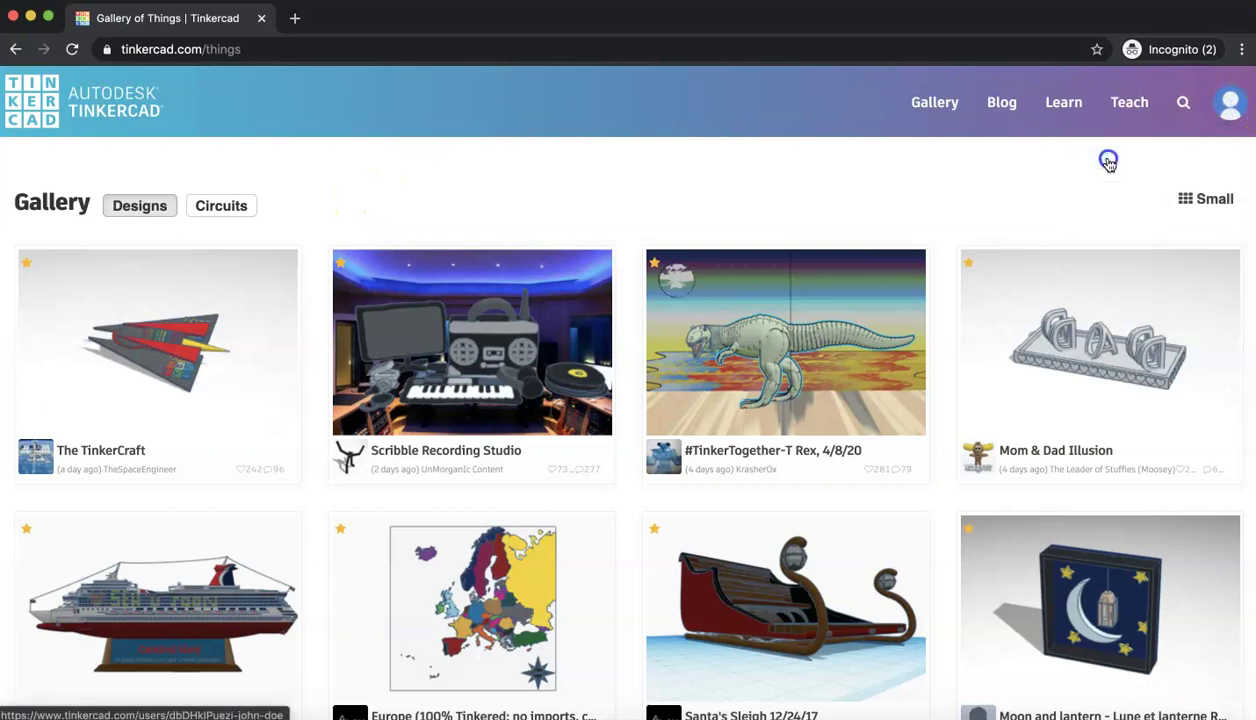
- Open the profile's 3D Designs tab and scroll through the empty list
{"action": "left_click", "coordinate": [317, 213]}
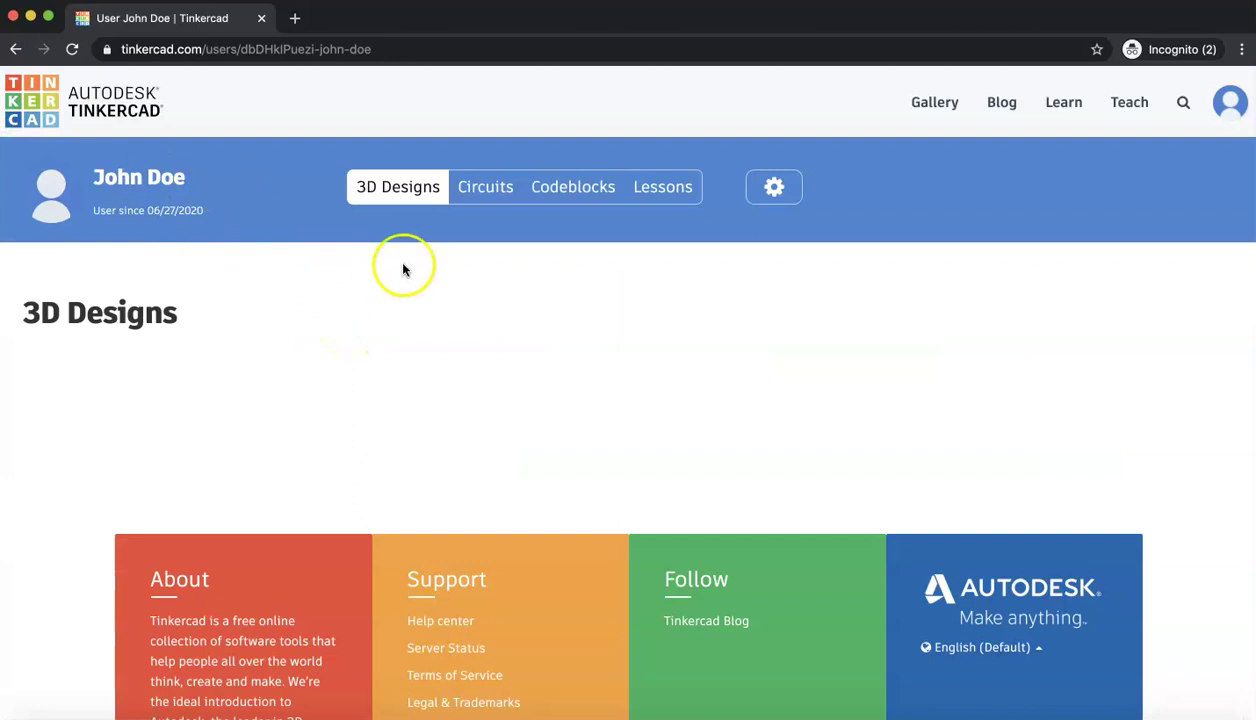
{"action": "left_click", "coordinate": [402, 198]}
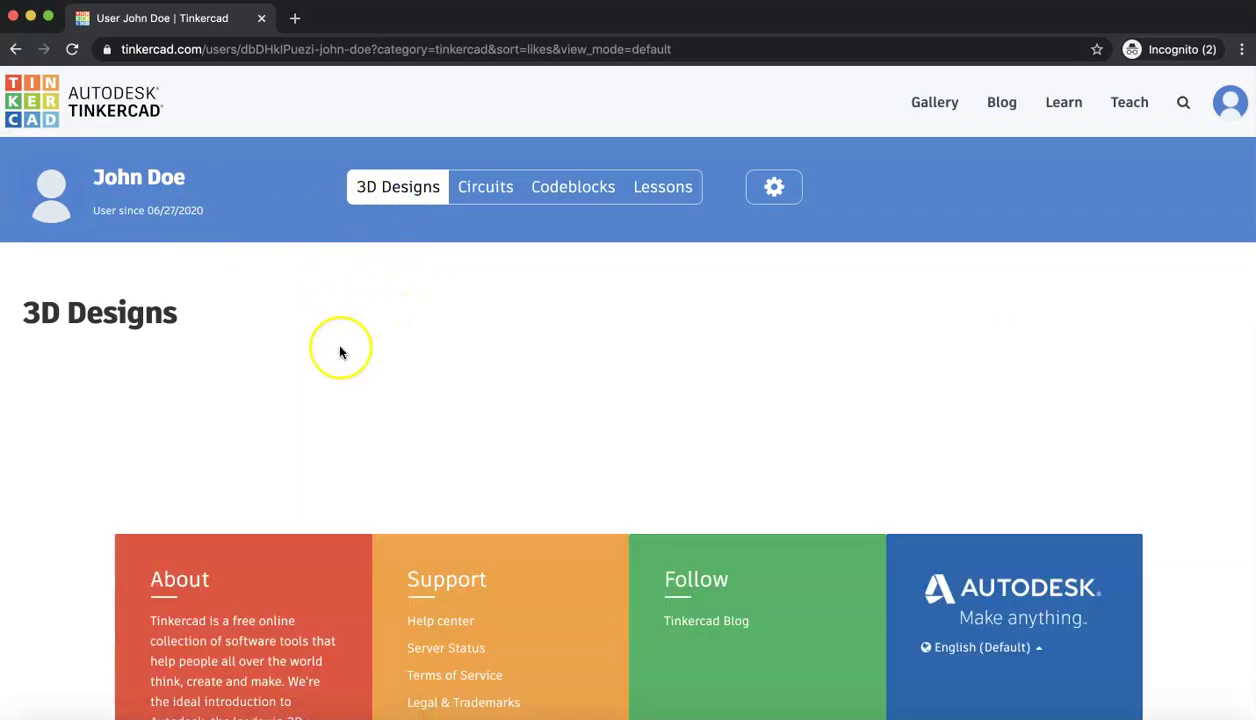
{"action": "scroll", "coordinate": [339, 350], "scroll_direction": "down", "scroll_amount": 2}
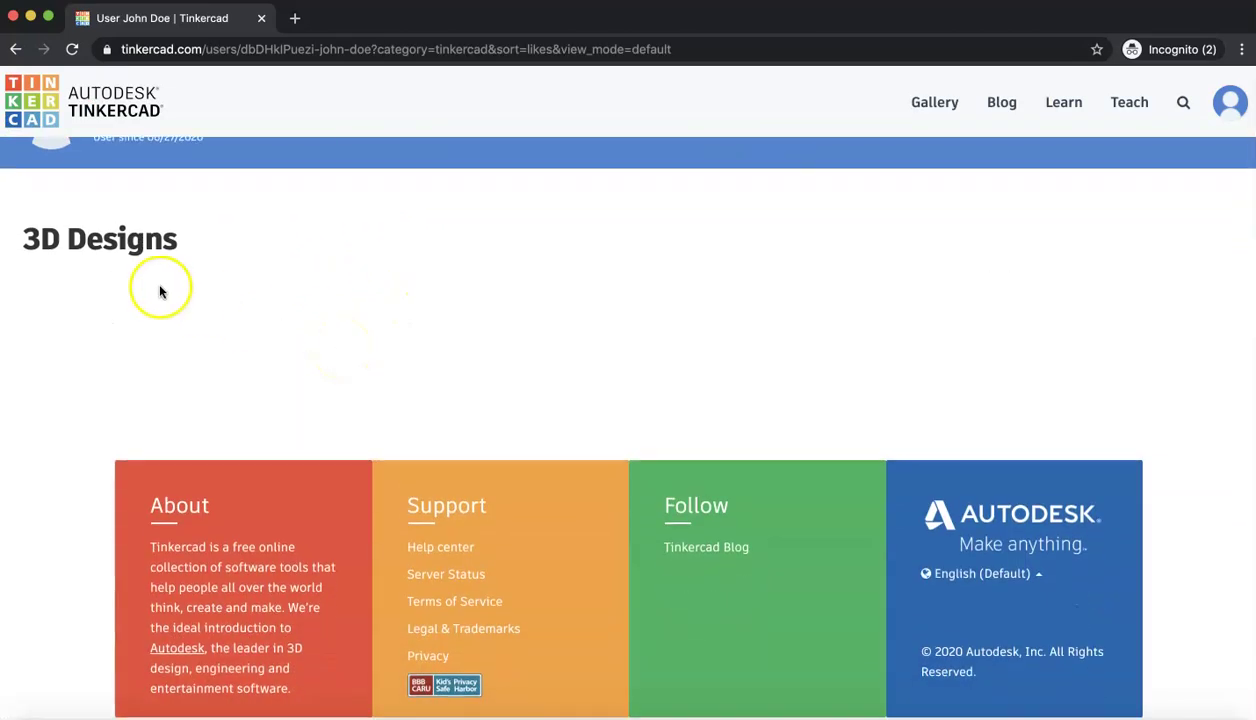
{"action": "scroll", "coordinate": [185, 311], "scroll_direction": "down", "scroll_amount": 2}
{"action": "scroll", "coordinate": [185, 311], "scroll_direction": "up", "scroll_amount": 3}
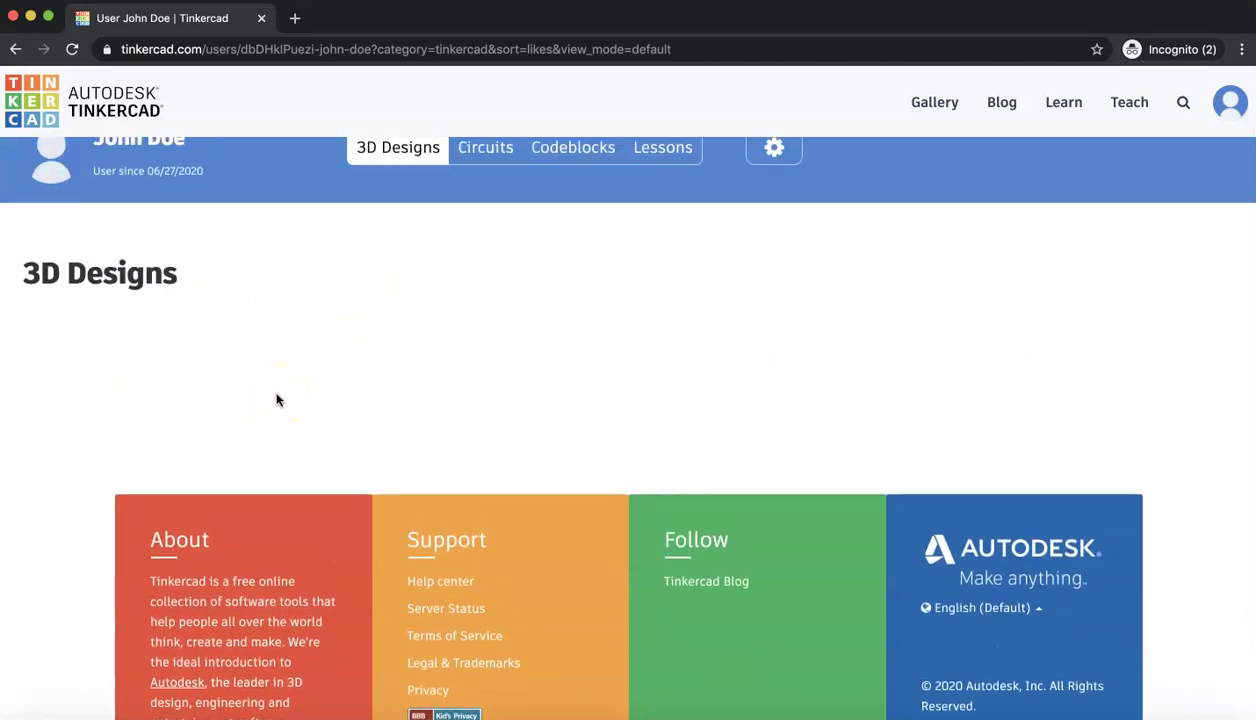
{"action": "scroll", "coordinate": [415, 348], "scroll_direction": "up", "scroll_amount": 1}
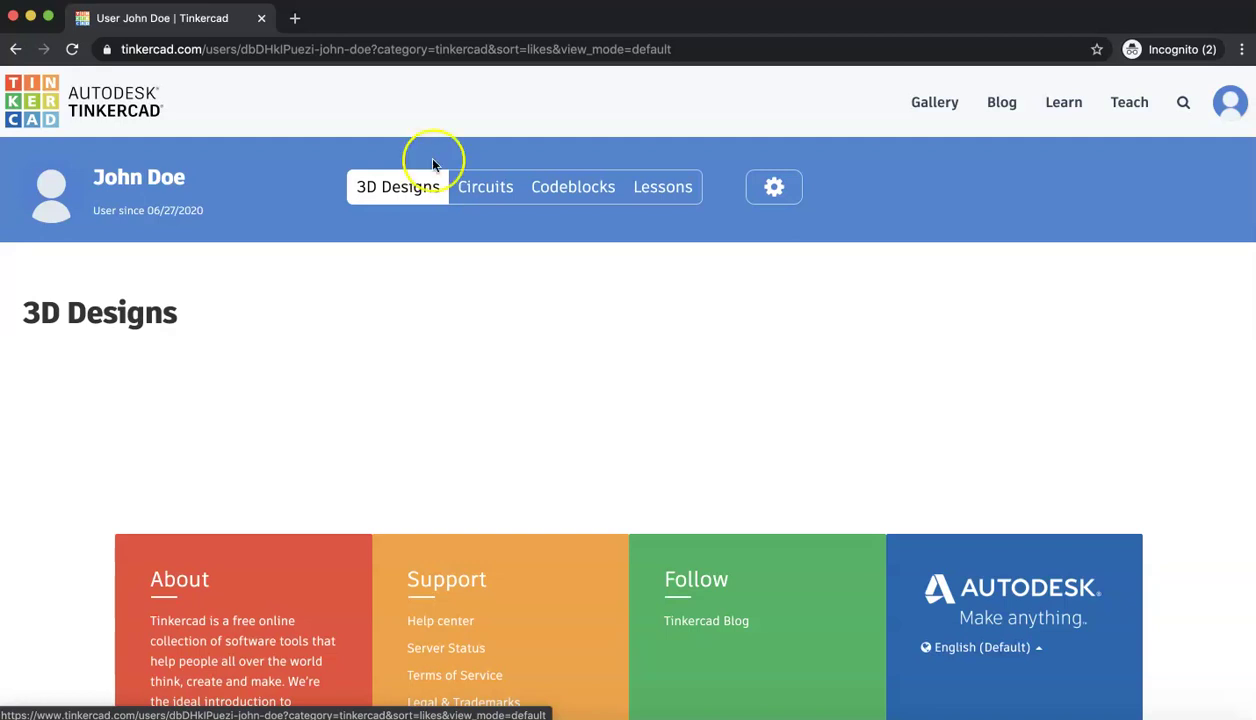
- Search the Gallery for 'SMODEL75' from the Designs or People field
{"action": "left_click", "coordinate": [926, 104]}
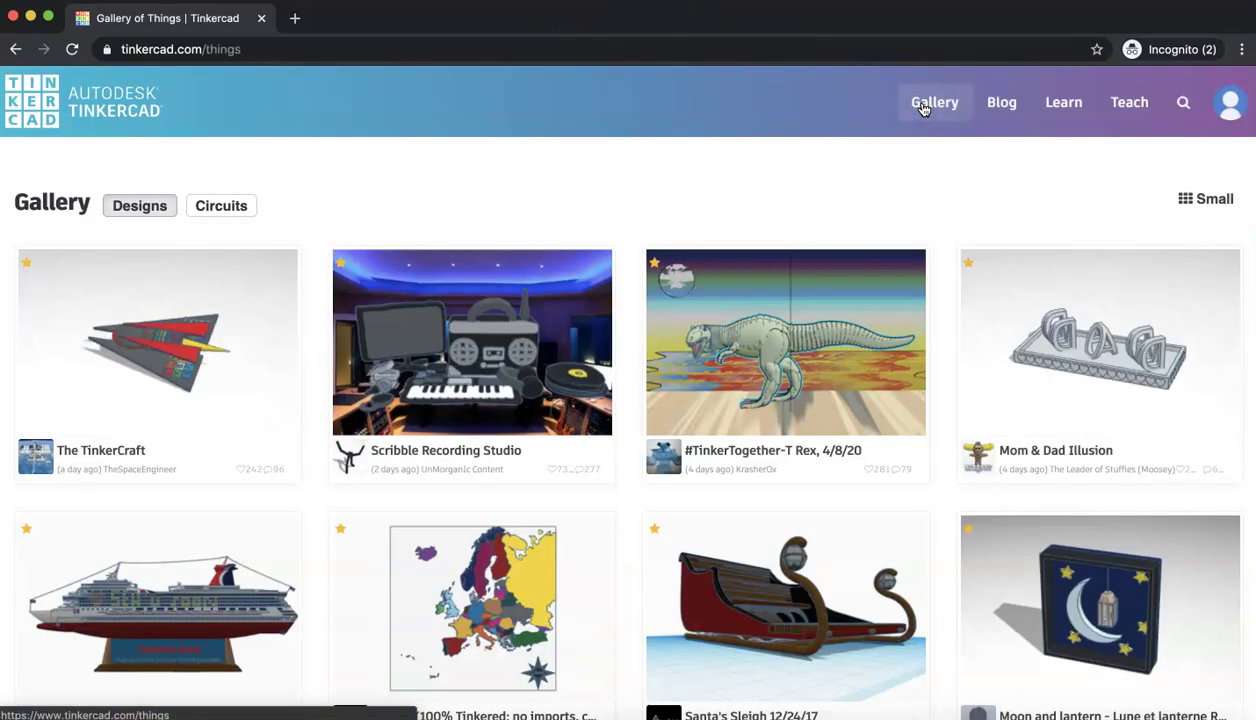
{"action": "left_click", "coordinate": [1184, 102]}
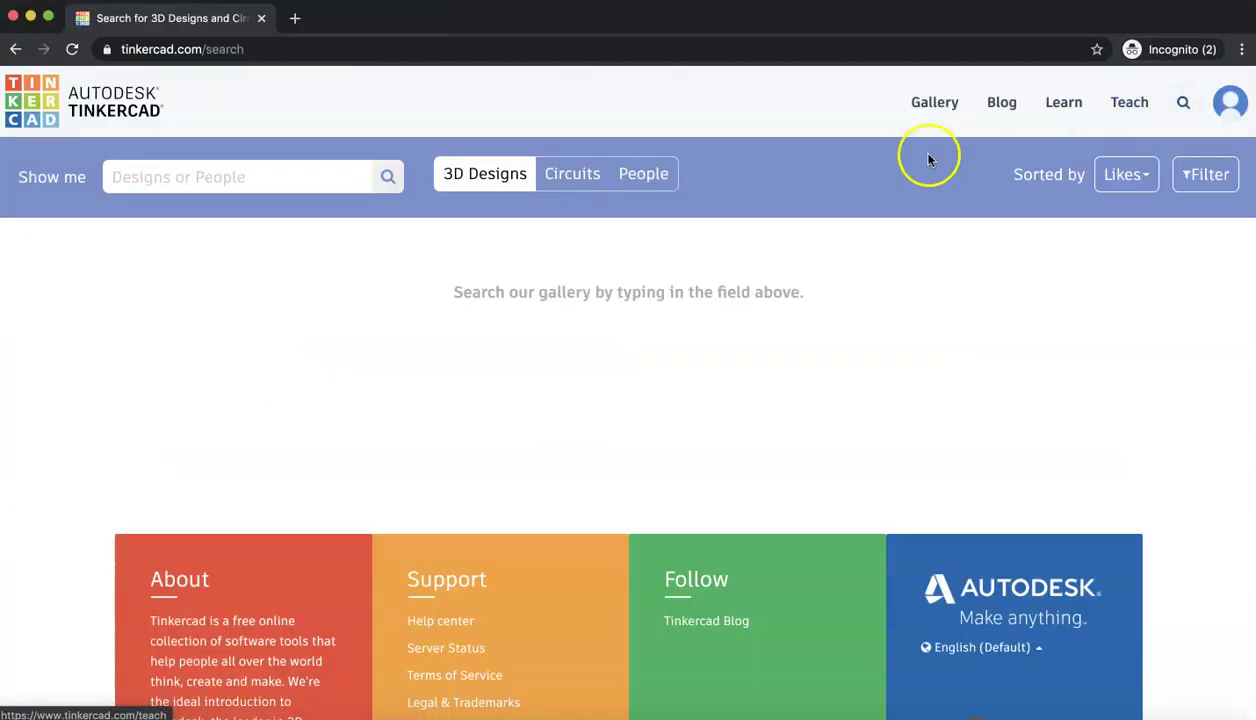
{"action": "left_click", "coordinate": [250, 179]}
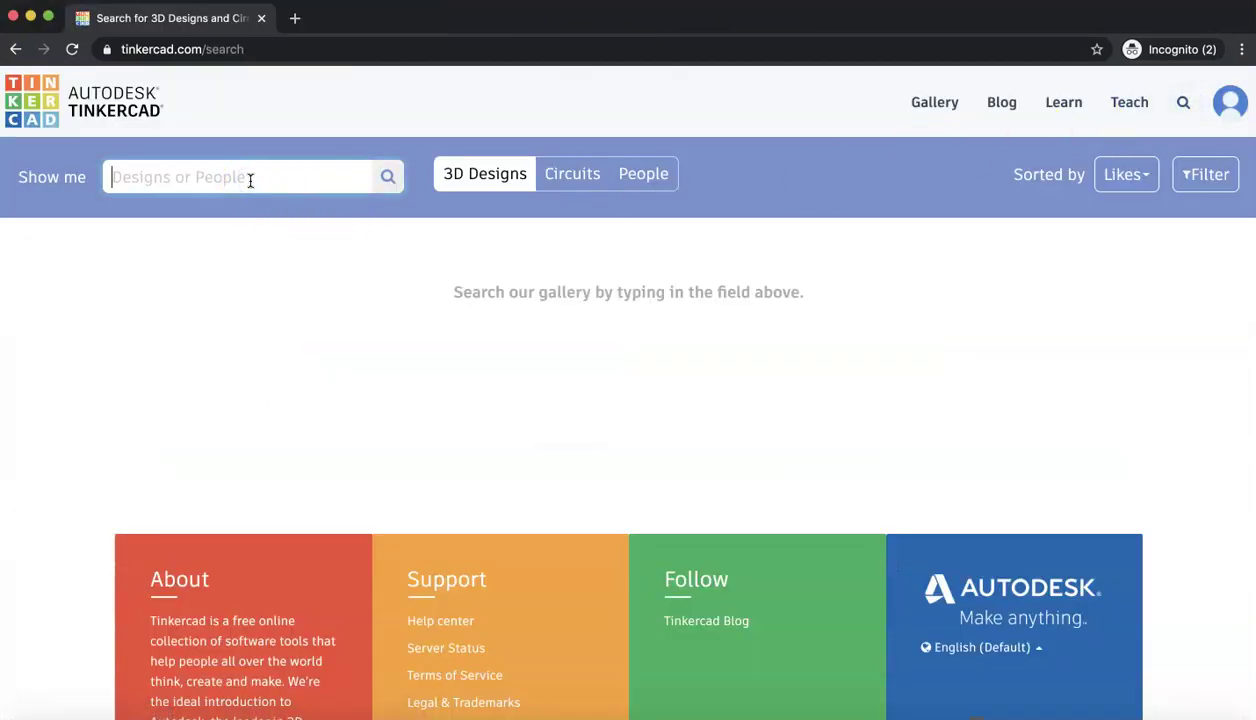
{"action": "type", "text": "SMODEL"}
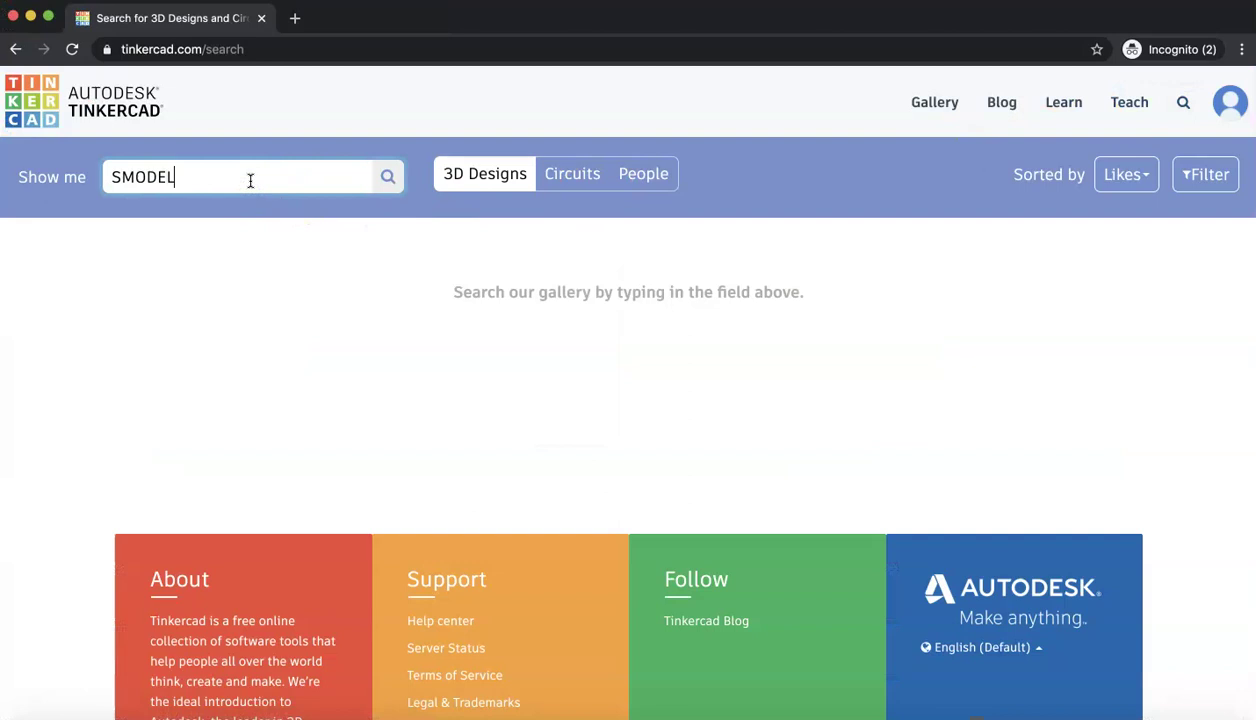
{"action": "type", "text": "75"}
{"action": "left_click", "coordinate": [389, 182]}
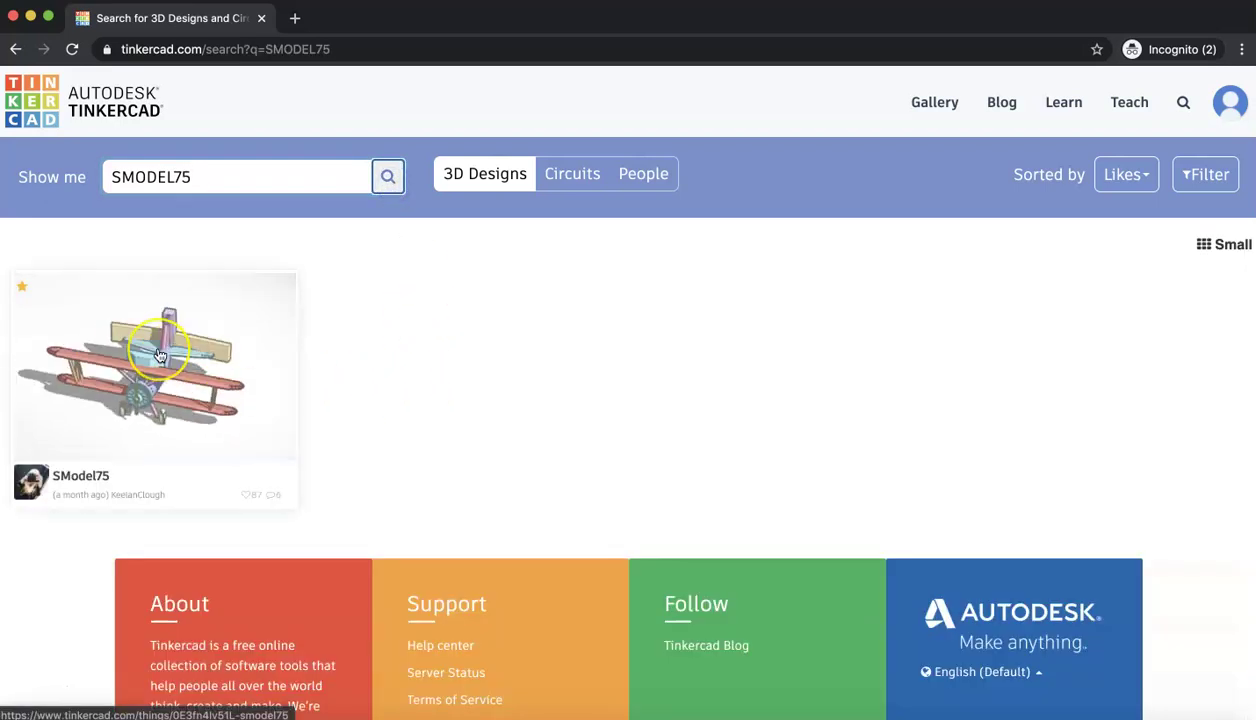
- Open the SModel75 biplane design and make an editable copy with Copy and Tinker
{"action": "left_click", "coordinate": [160, 355]}
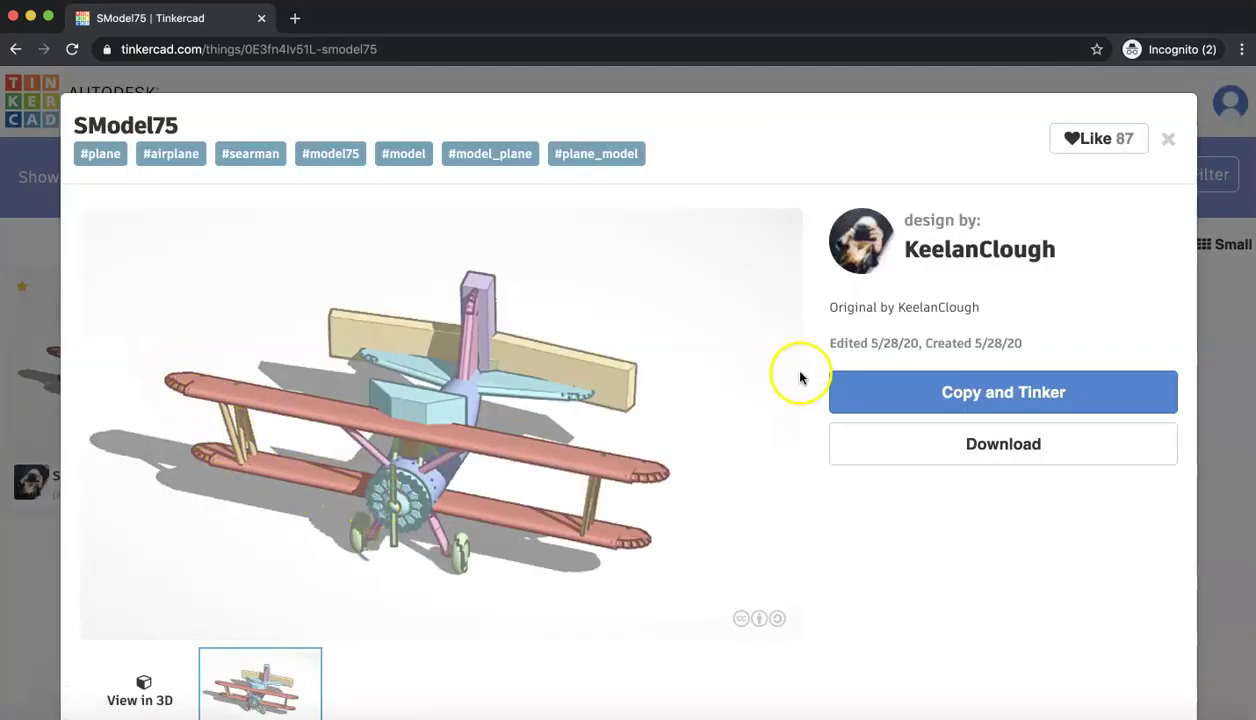
{"action": "left_click", "coordinate": [912, 391]}
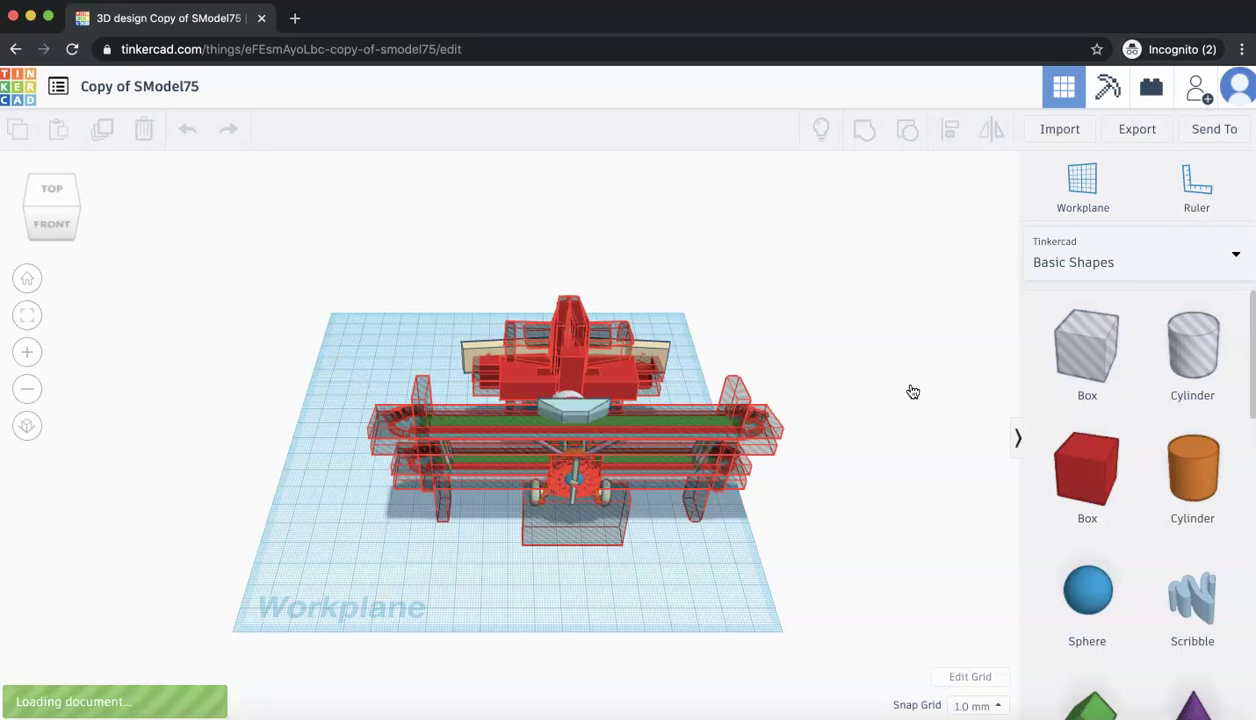
{"action": "left_click", "coordinate": [575, 400]}
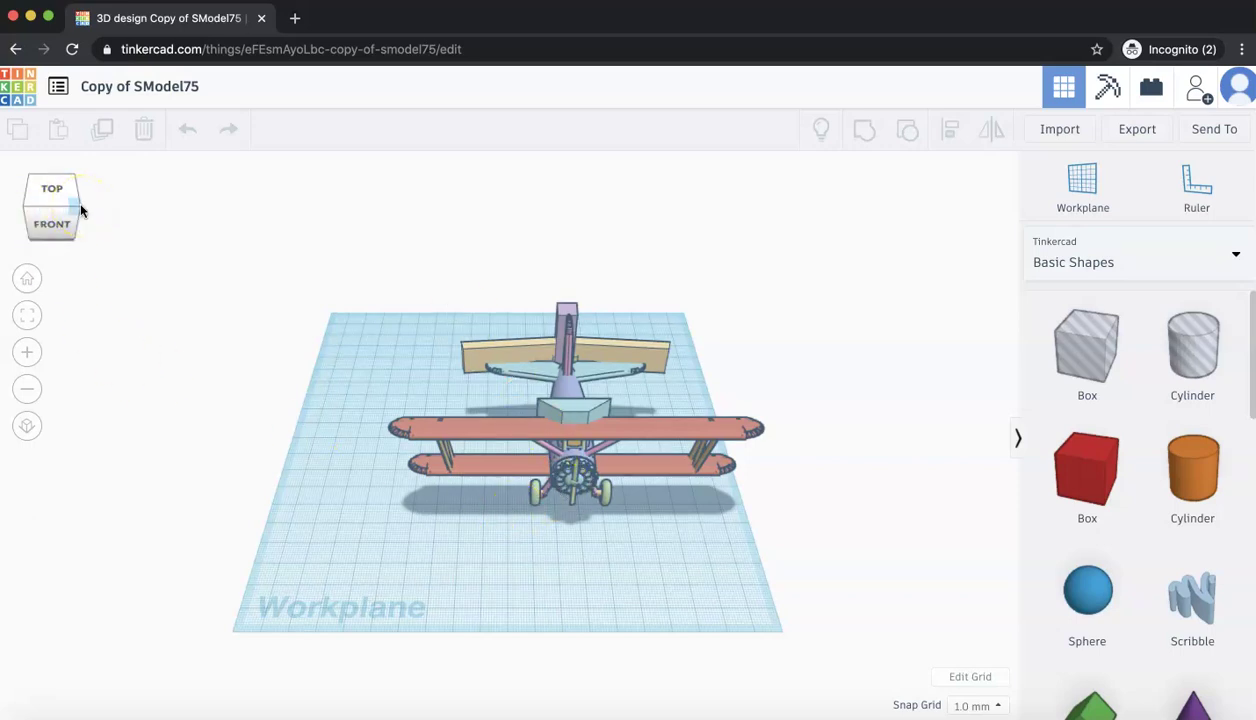
- Change the design title from 'Copy of SModel75' to 'Cool Plane'
{"action": "left_click", "coordinate": [135, 89]}
{"action": "type", "text": "Co"}
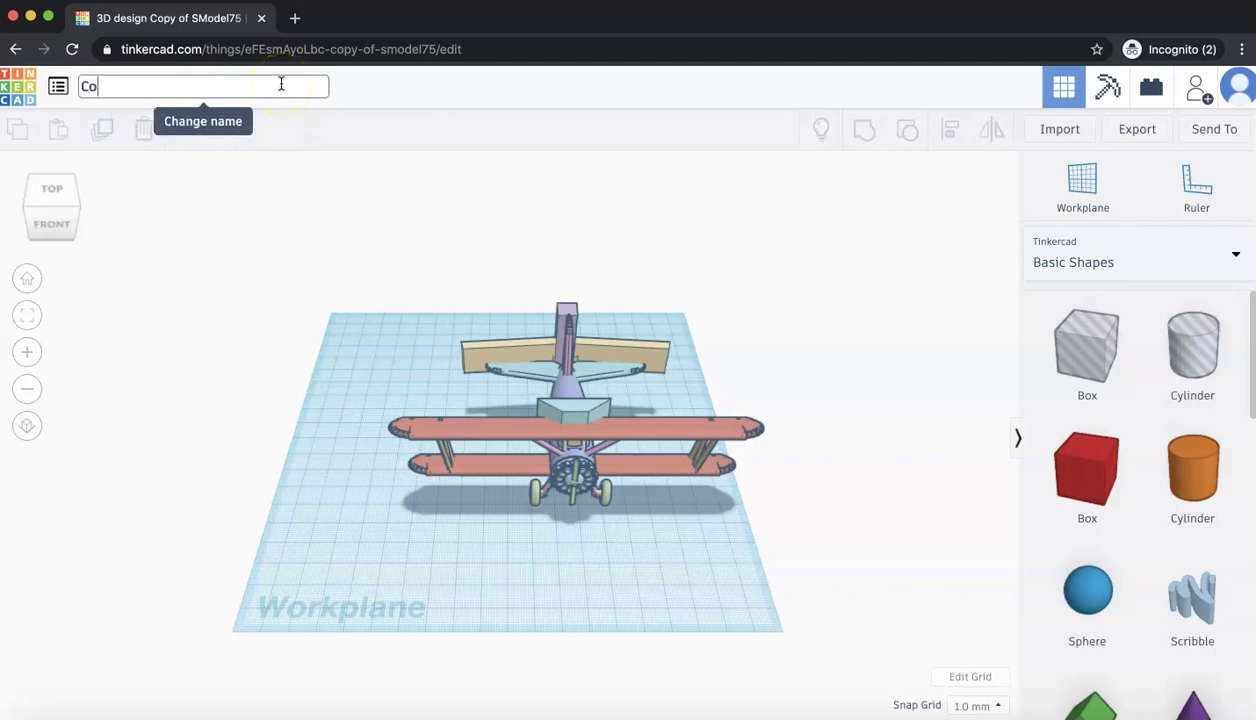
{"action": "type", "text": "ol Plane"}
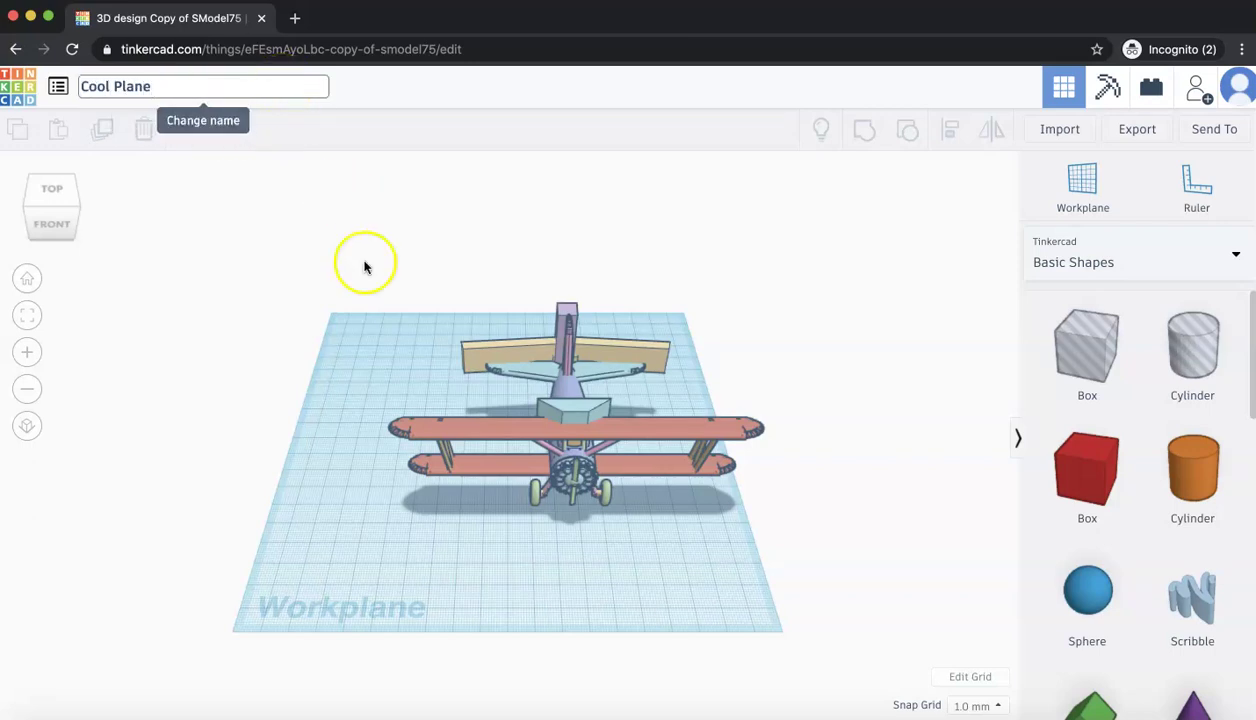
{"action": "left_click", "coordinate": [404, 359]}
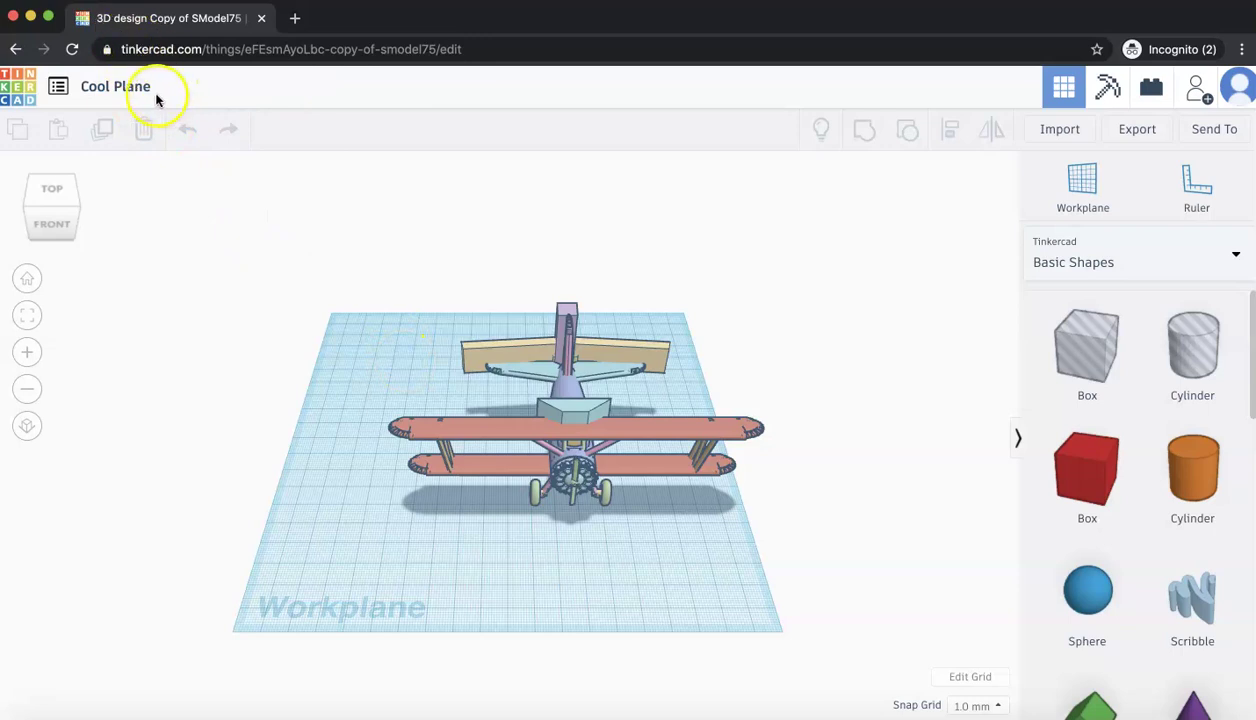
{"action": "left_click", "coordinate": [77, 213]}
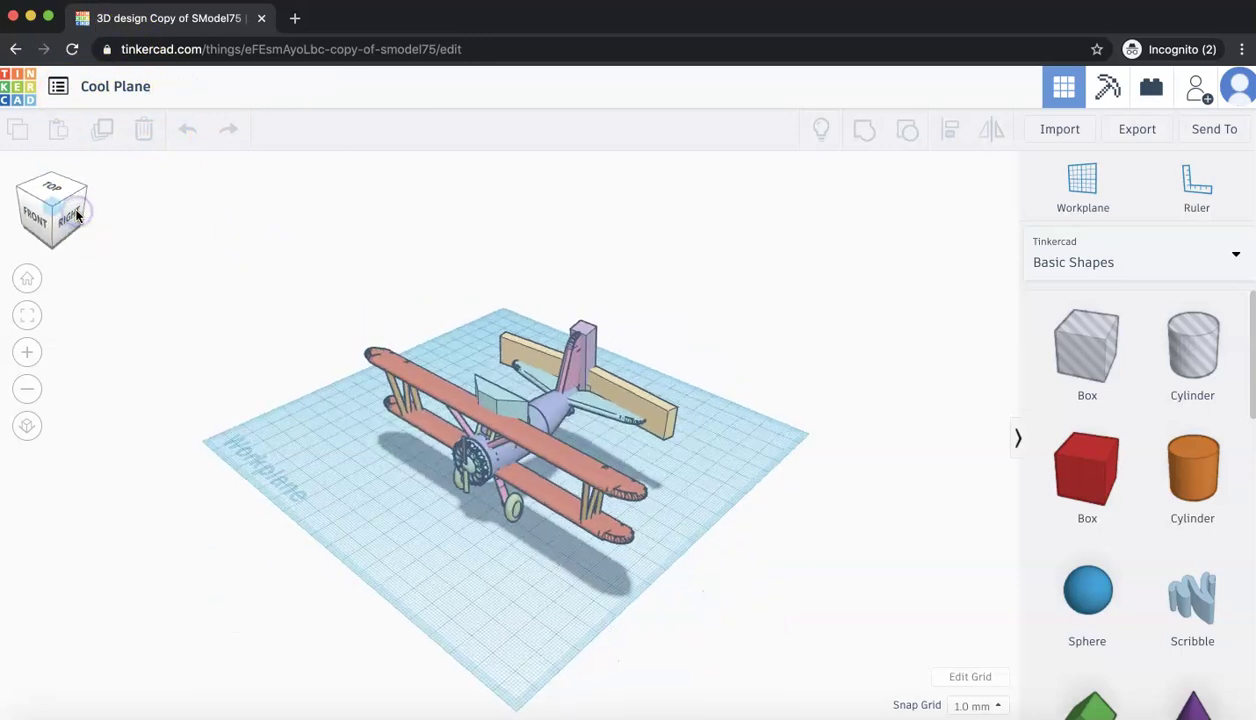
{"action": "left_click", "coordinate": [86, 190]}
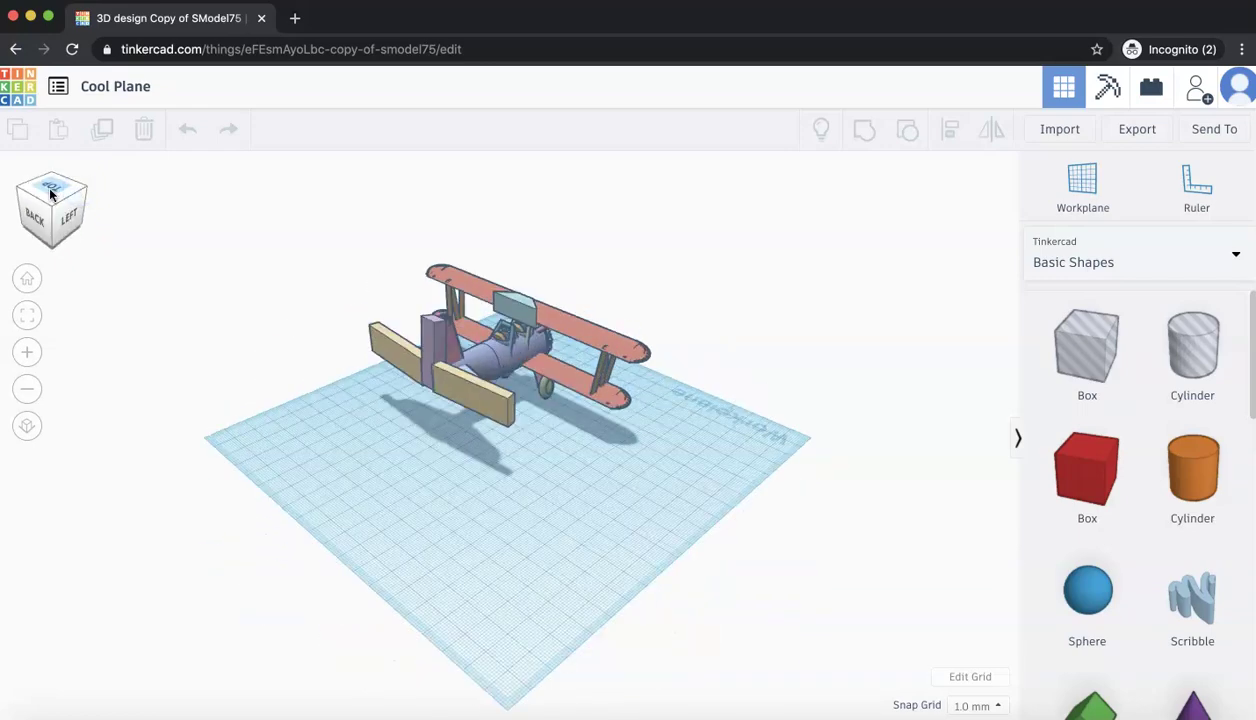
{"action": "left_click", "coordinate": [57, 200]}
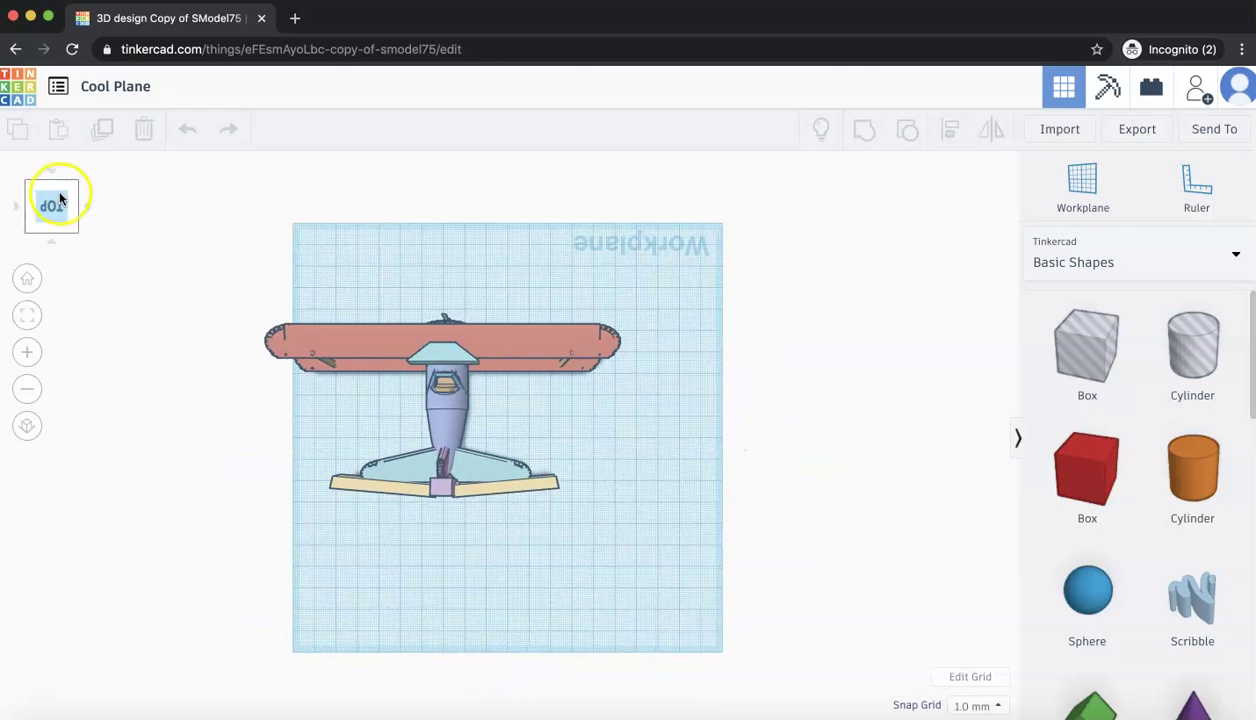
{"action": "left_click", "coordinate": [84, 207]}
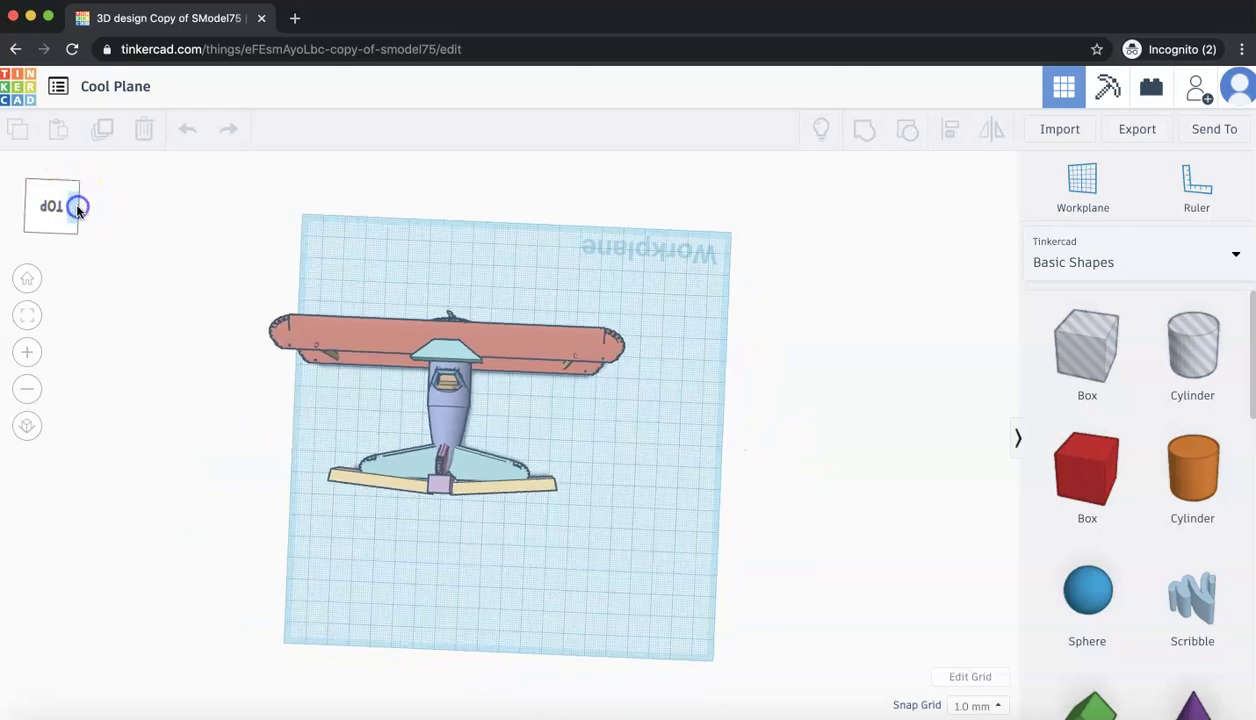
{"action": "left_click", "coordinate": [55, 226]}
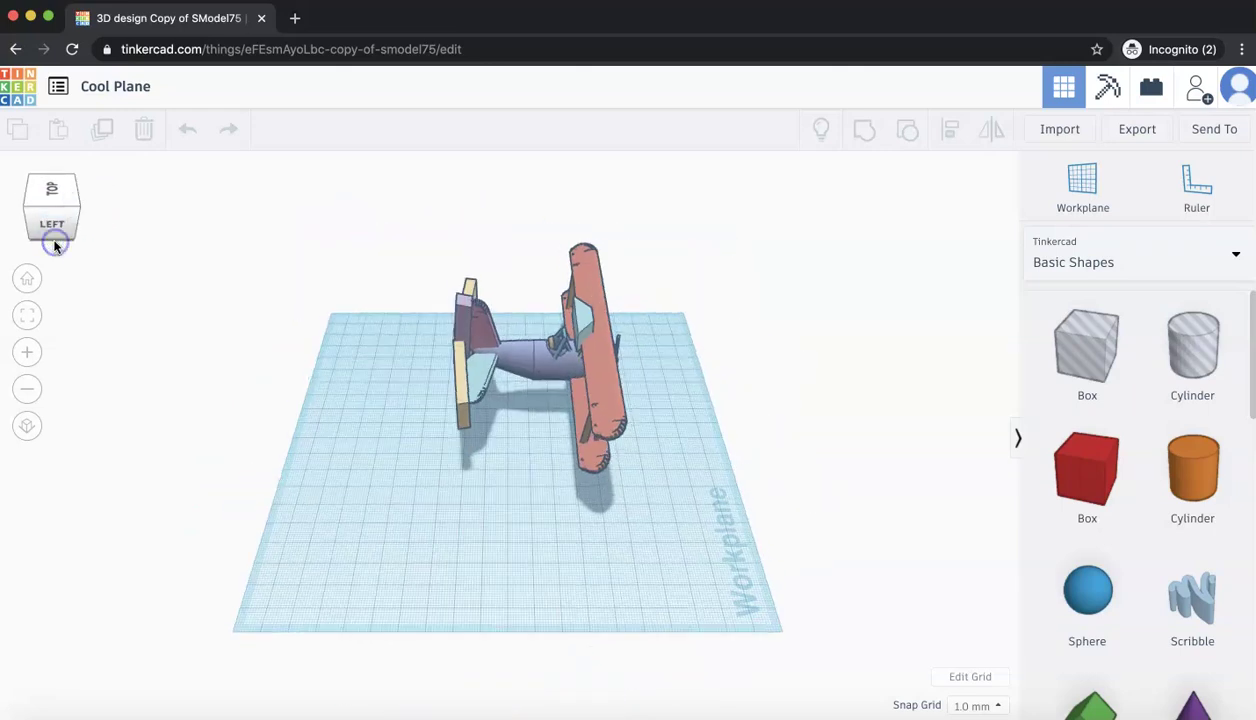
{"action": "left_click", "coordinate": [55, 234]}
{"action": "left_click", "coordinate": [319, 323]}
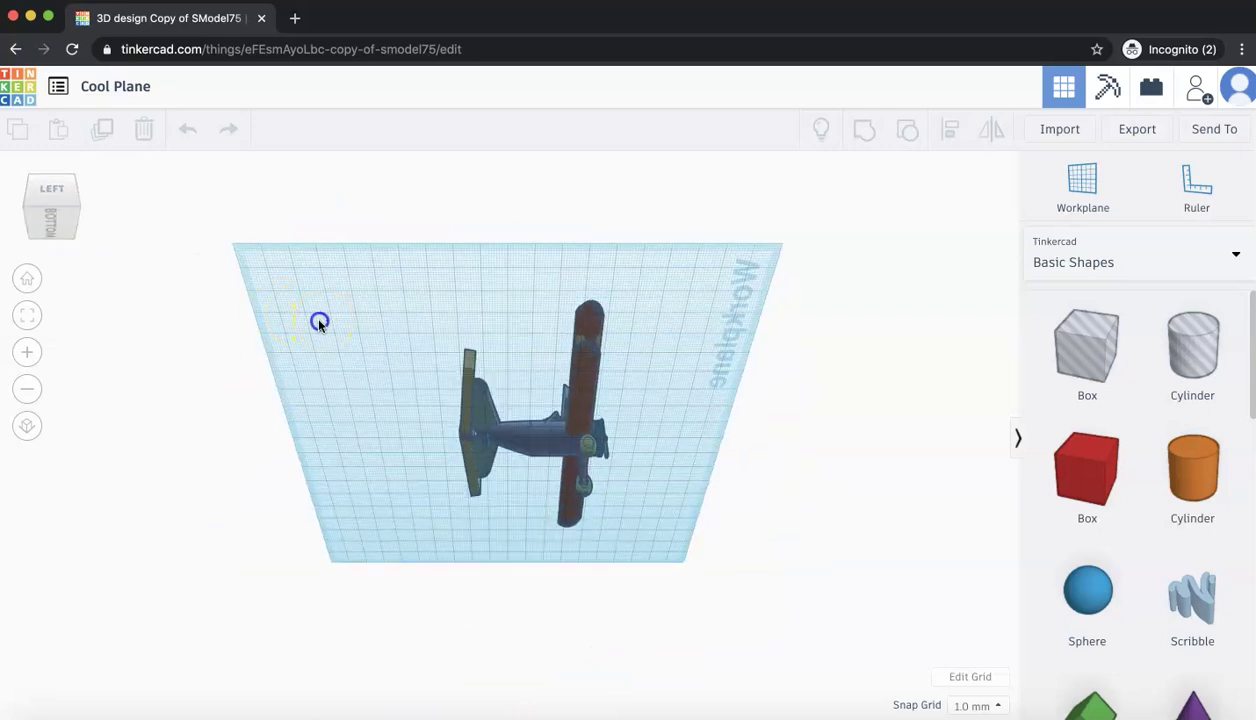
{"action": "left_click", "coordinate": [80, 205]}
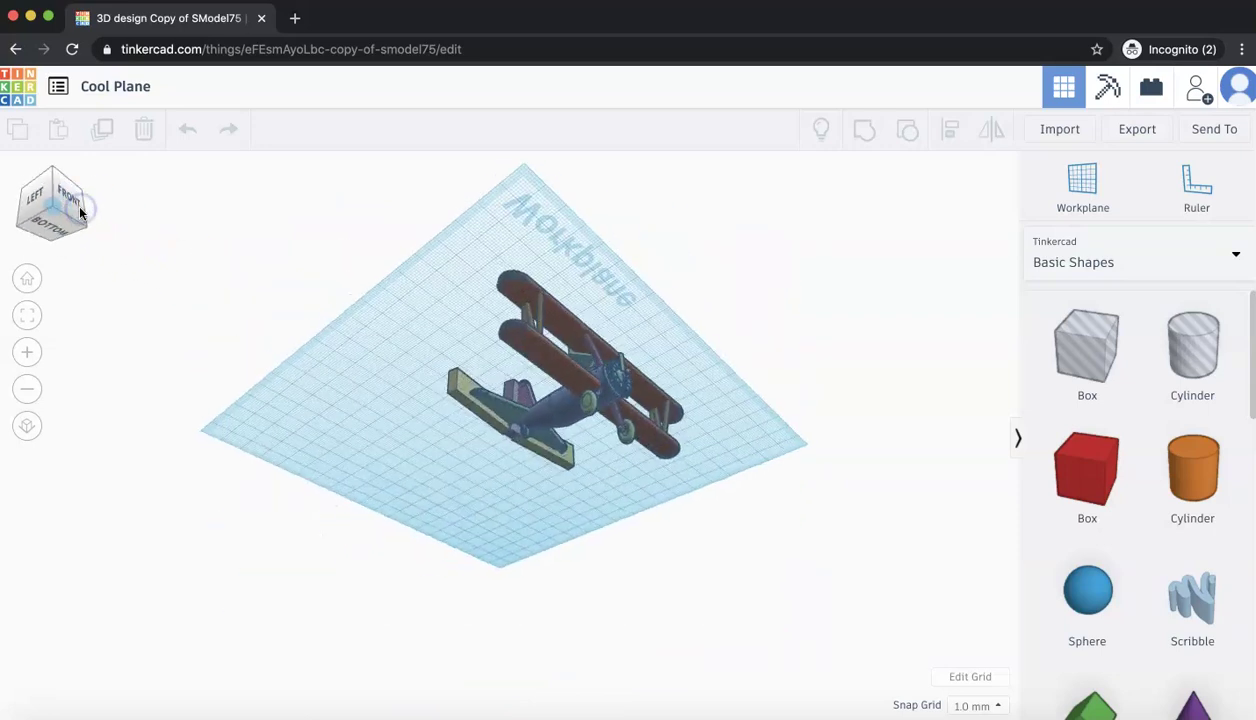
{"action": "left_click", "coordinate": [67, 202]}
{"action": "left_click", "coordinate": [27, 279]}
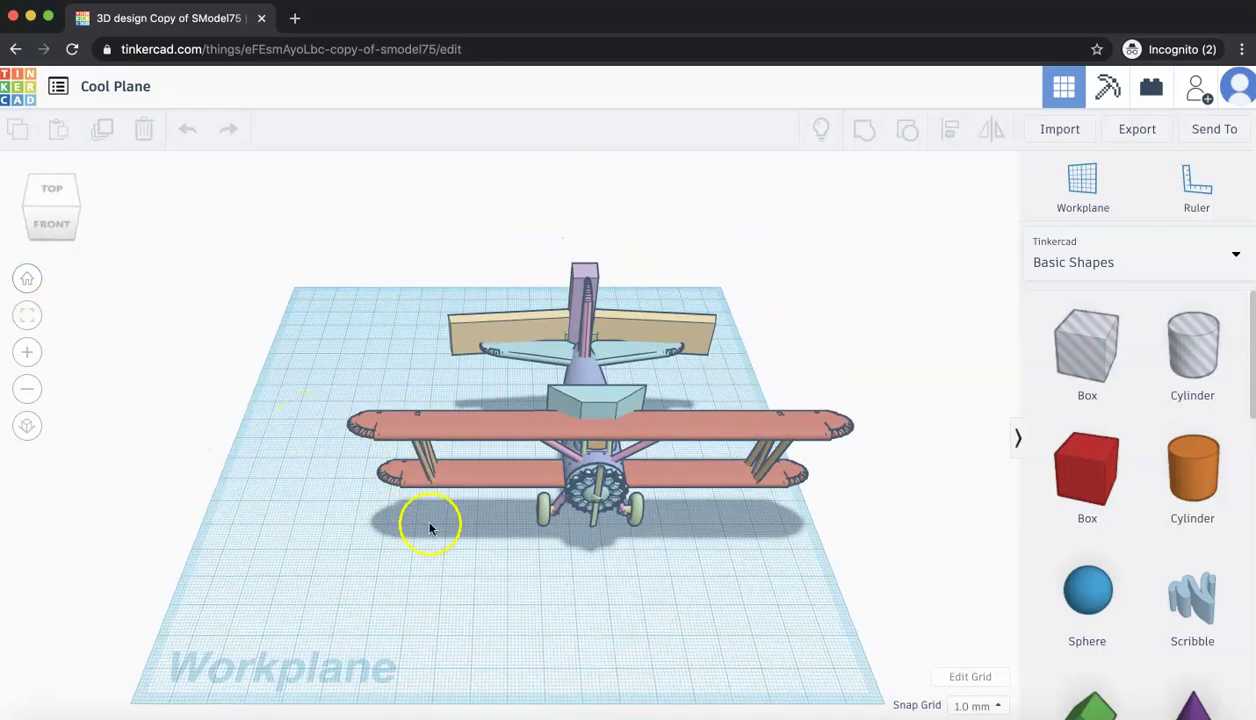
{"action": "left_click", "coordinate": [56, 211]}
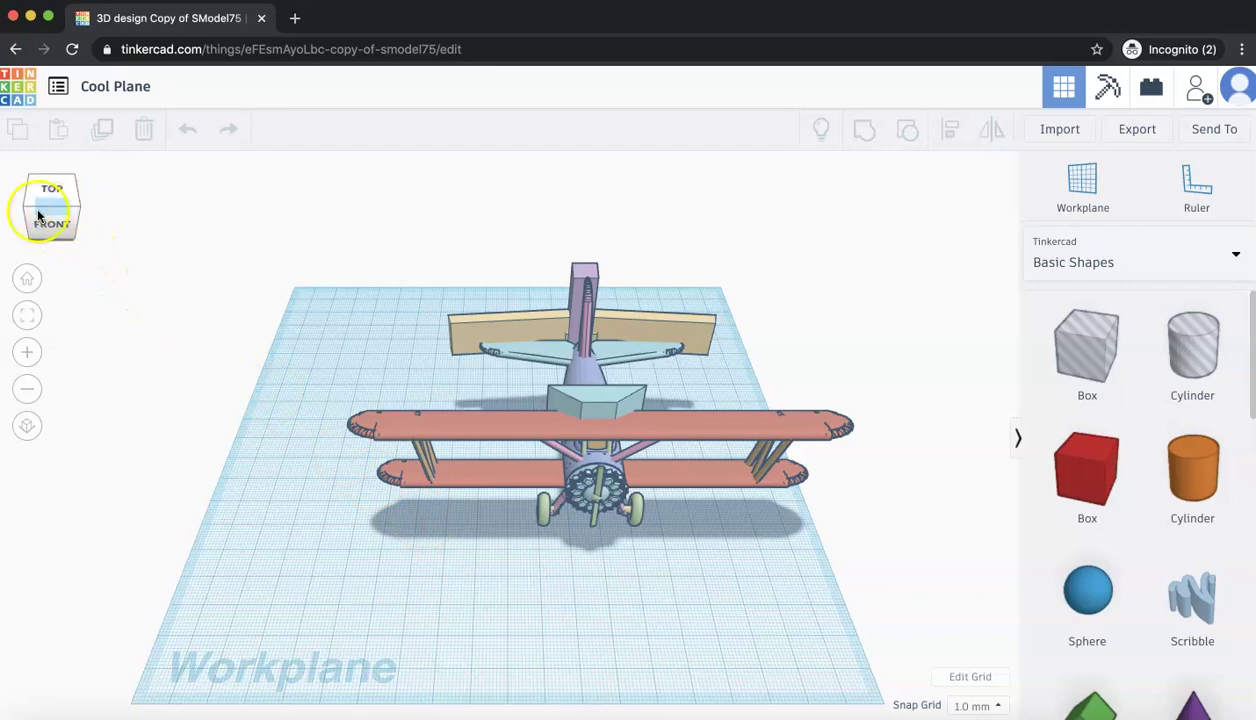
{"action": "left_click", "coordinate": [26, 351]}
{"action": "left_click", "coordinate": [25, 350]}
{"action": "left_click", "coordinate": [25, 350]}
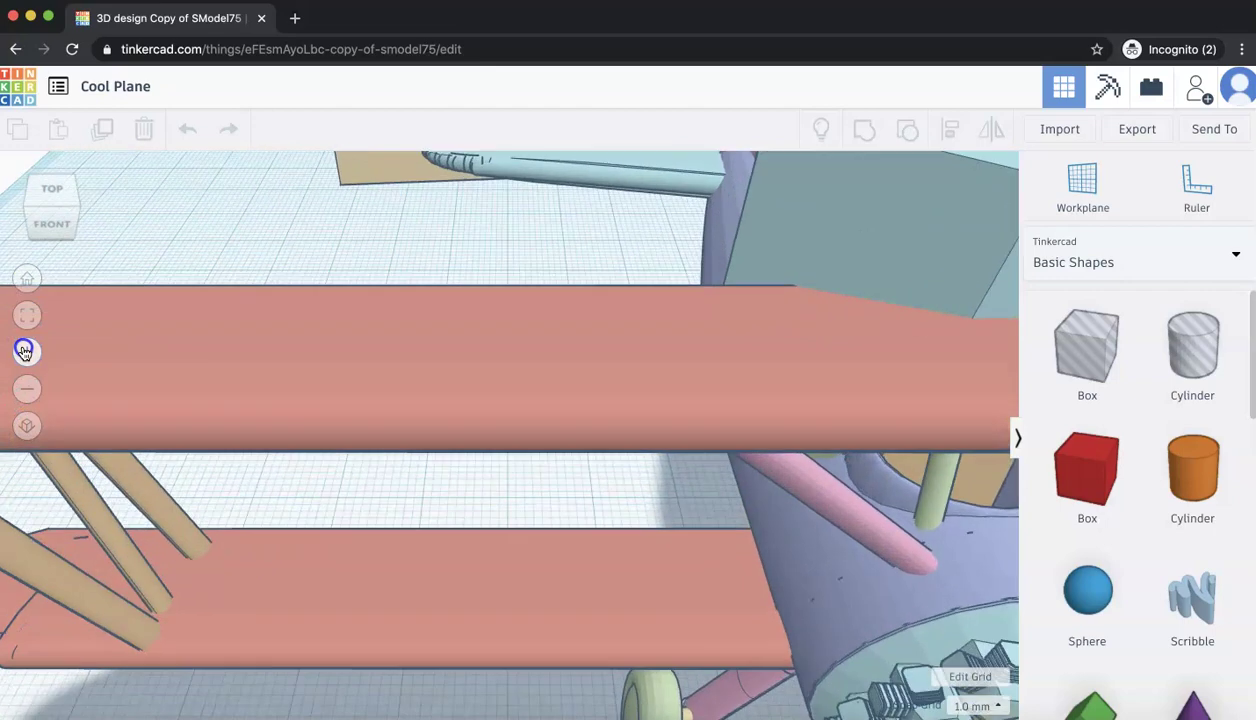
{"action": "left_click", "coordinate": [25, 350]}
{"action": "left_click", "coordinate": [27, 387]}
{"action": "left_click", "coordinate": [27, 387]}
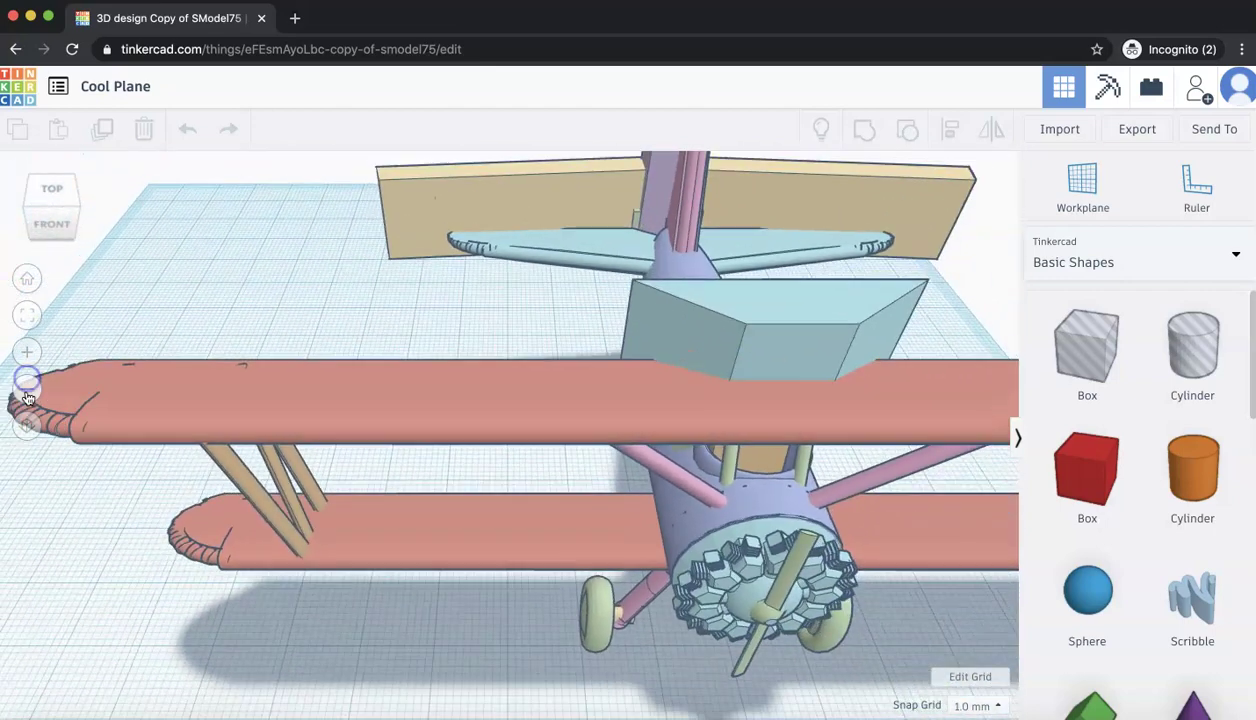
{"action": "left_click", "coordinate": [27, 425]}
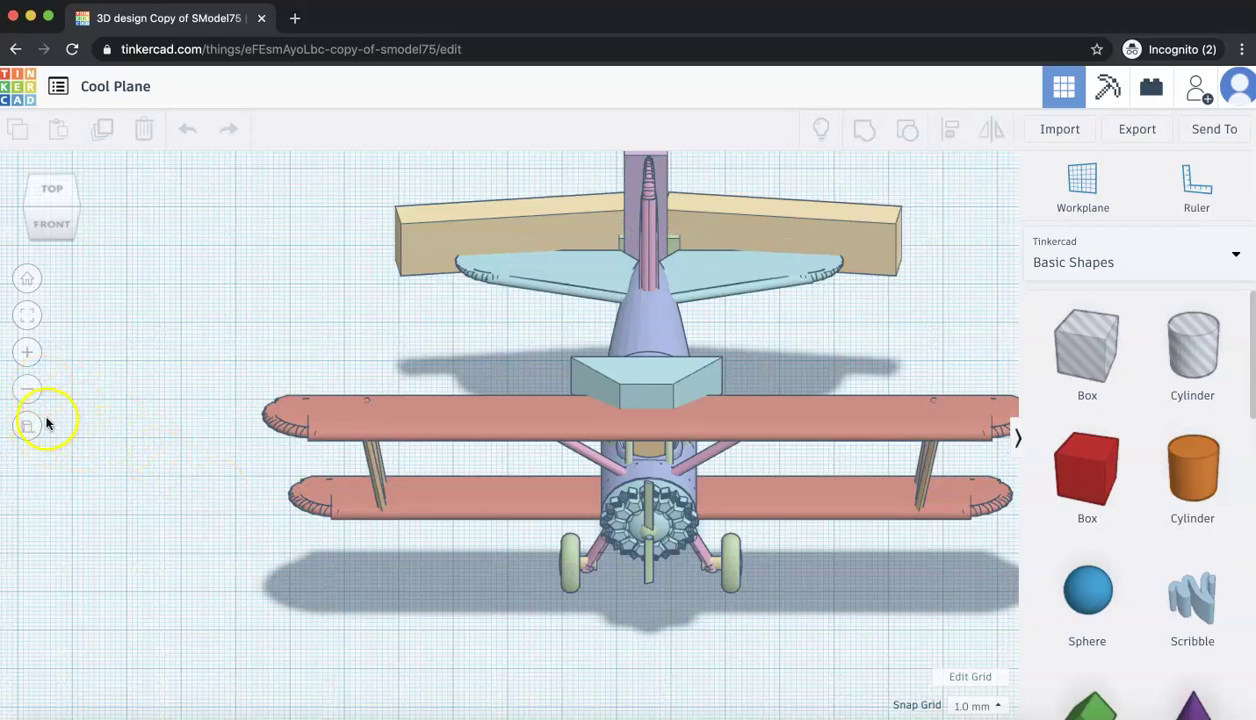
{"action": "left_click", "coordinate": [39, 426]}
{"action": "scroll", "coordinate": [224, 490], "scroll_direction": "down", "scroll_amount": 10}
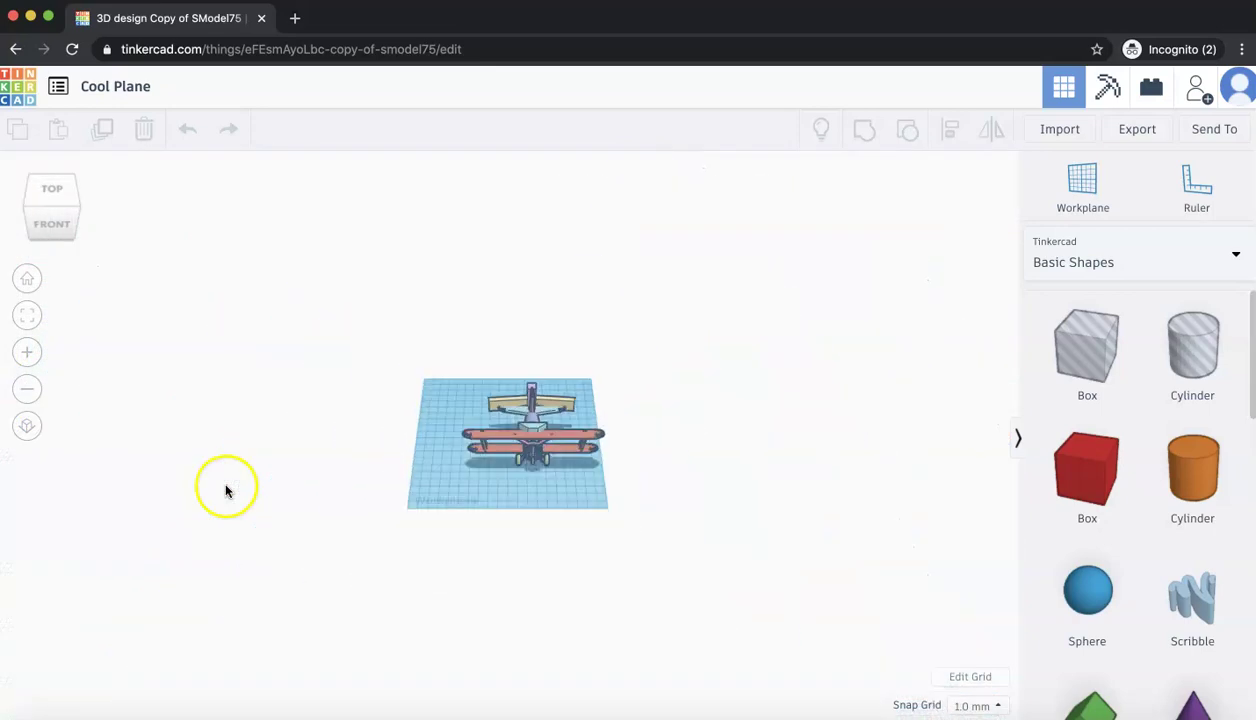
{"action": "left_click", "coordinate": [27, 424]}
{"action": "left_click", "coordinate": [27, 424]}
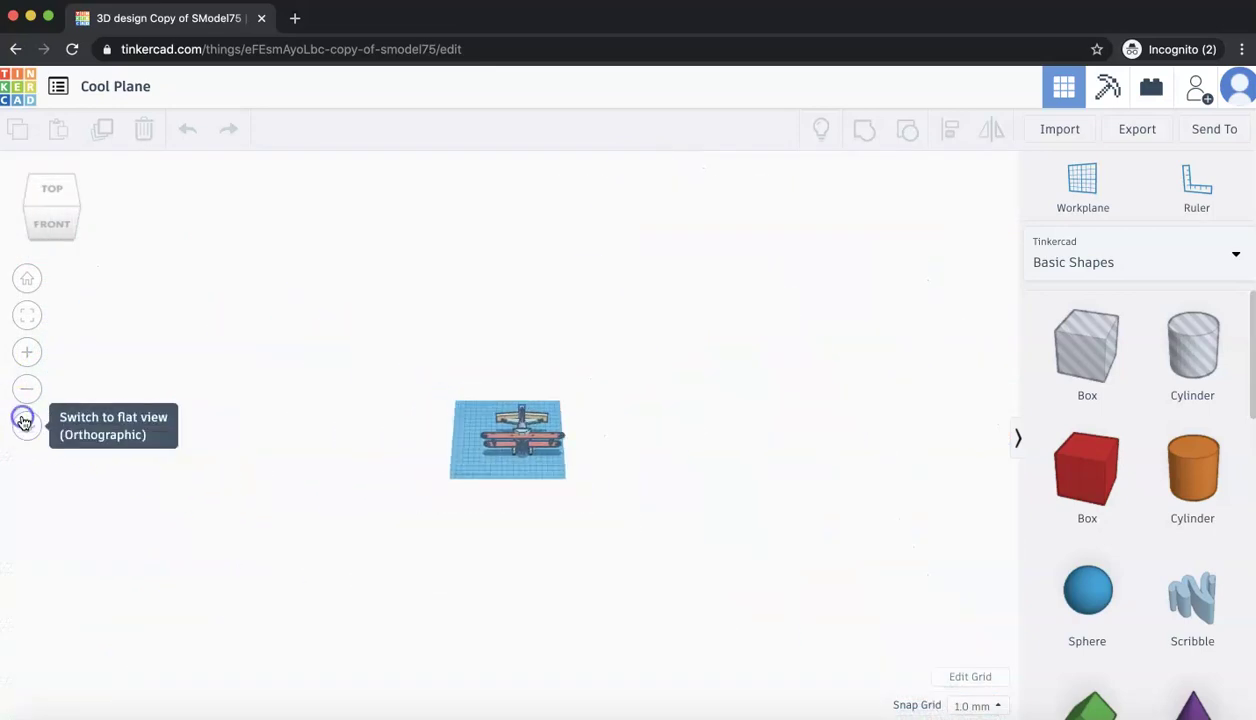
{"action": "scroll", "coordinate": [259, 404], "scroll_direction": "up", "scroll_amount": 10}
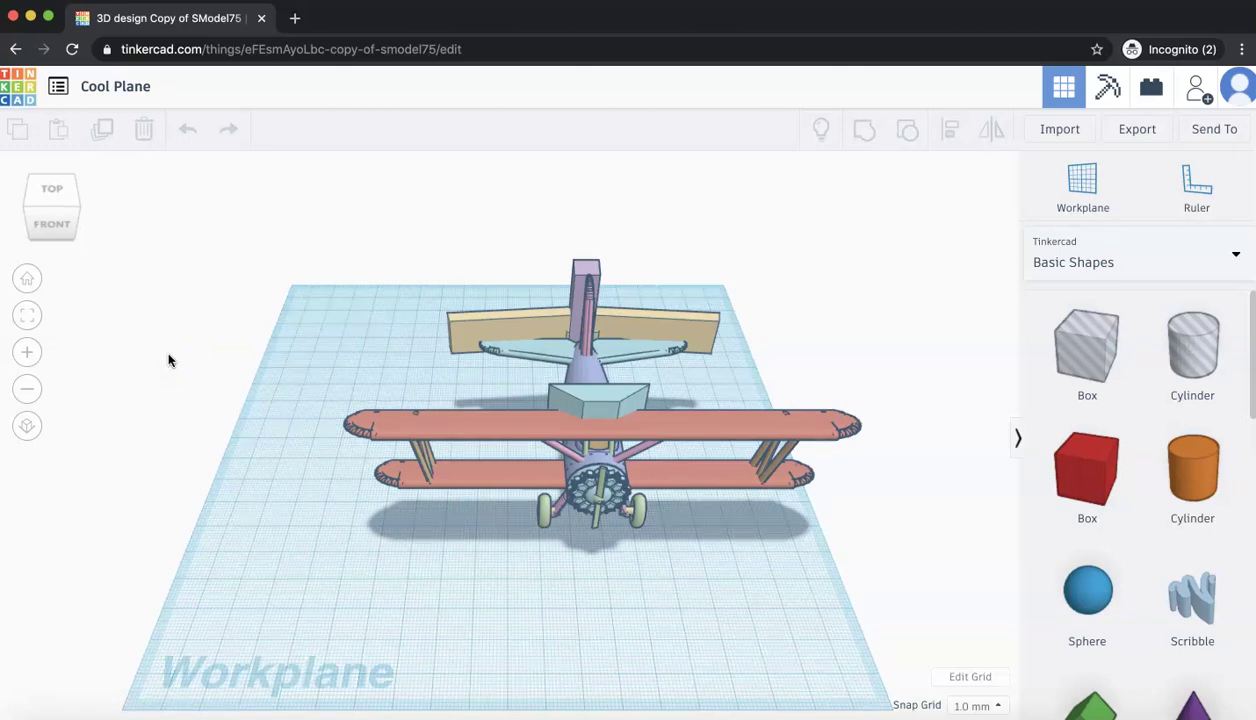
- Recolour the upper wing from salmon to the dark navy Solid preset
{"action": "left_click", "coordinate": [822, 131]}
{"action": "left_click", "coordinate": [698, 428]}
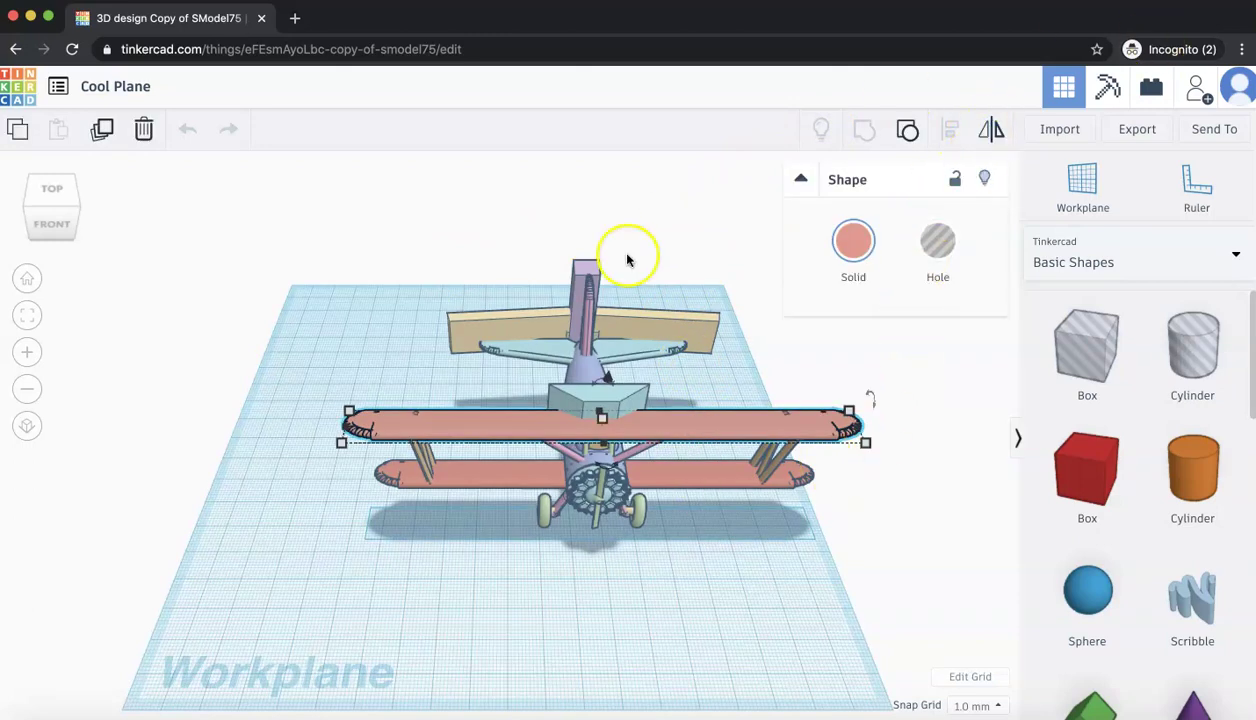
{"action": "left_click", "coordinate": [561, 345]}
{"action": "left_click", "coordinate": [374, 366]}
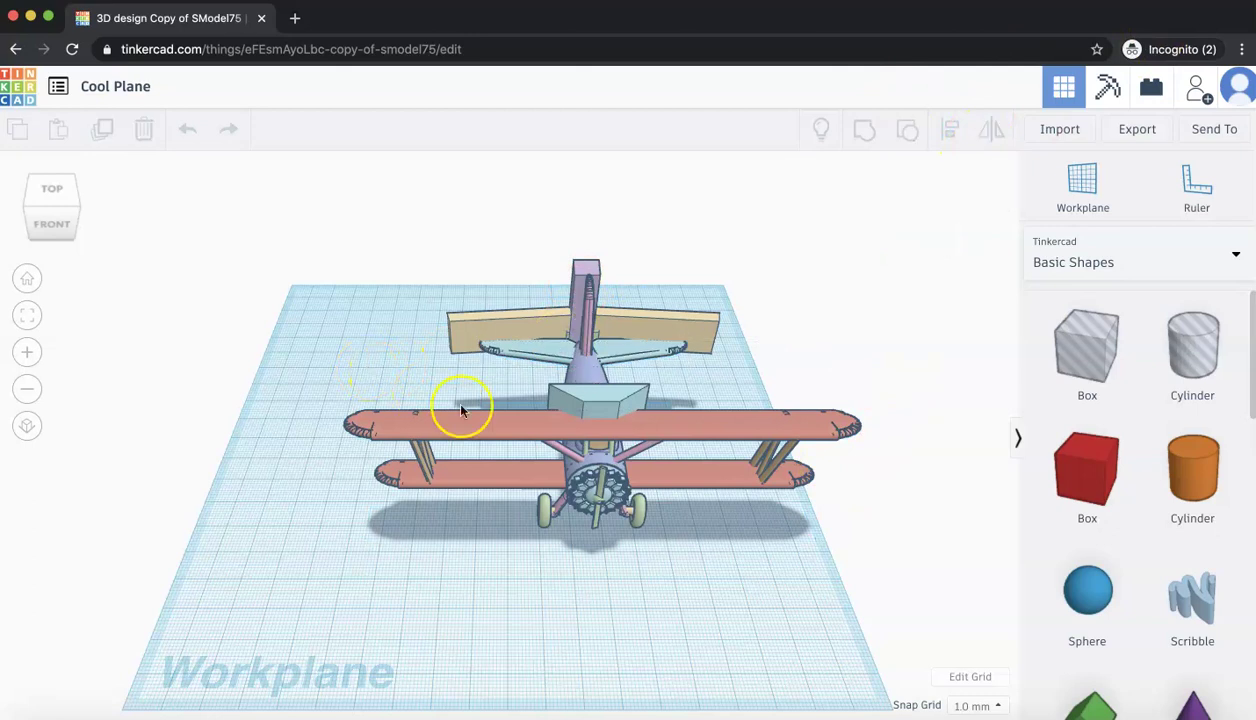
{"action": "left_click", "coordinate": [554, 430]}
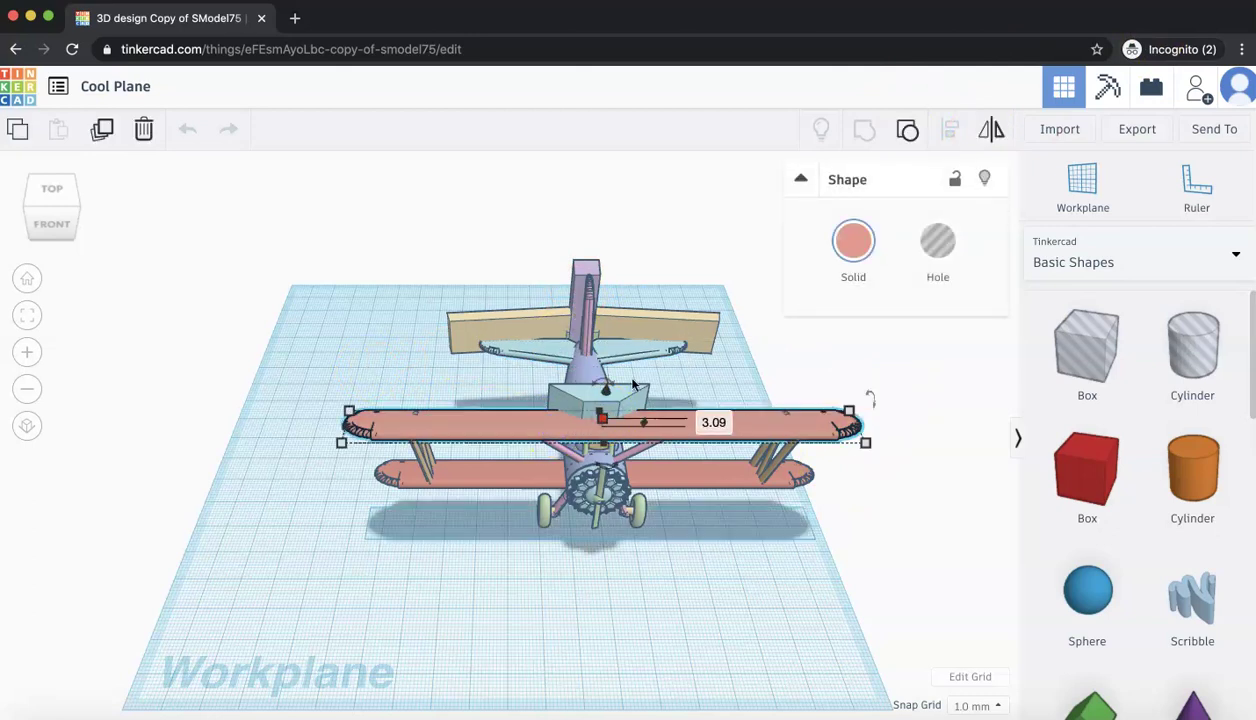
{"action": "left_click", "coordinate": [553, 415]}
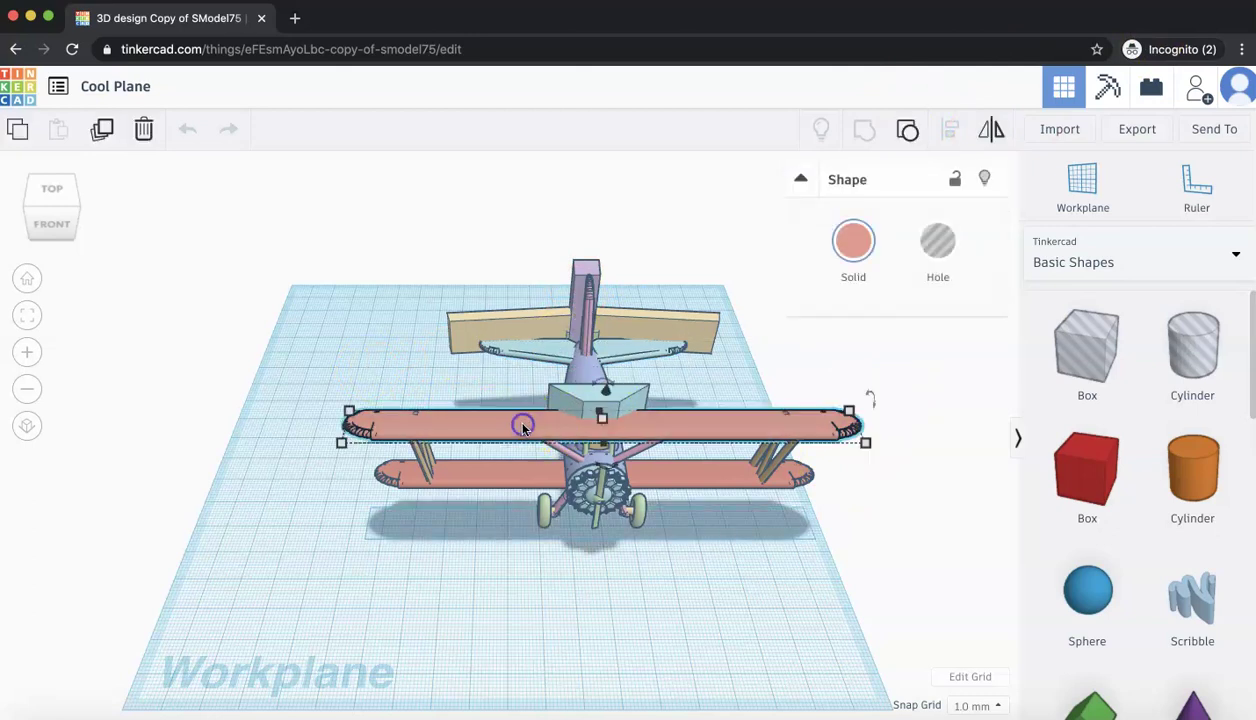
{"action": "left_click", "coordinate": [847, 244]}
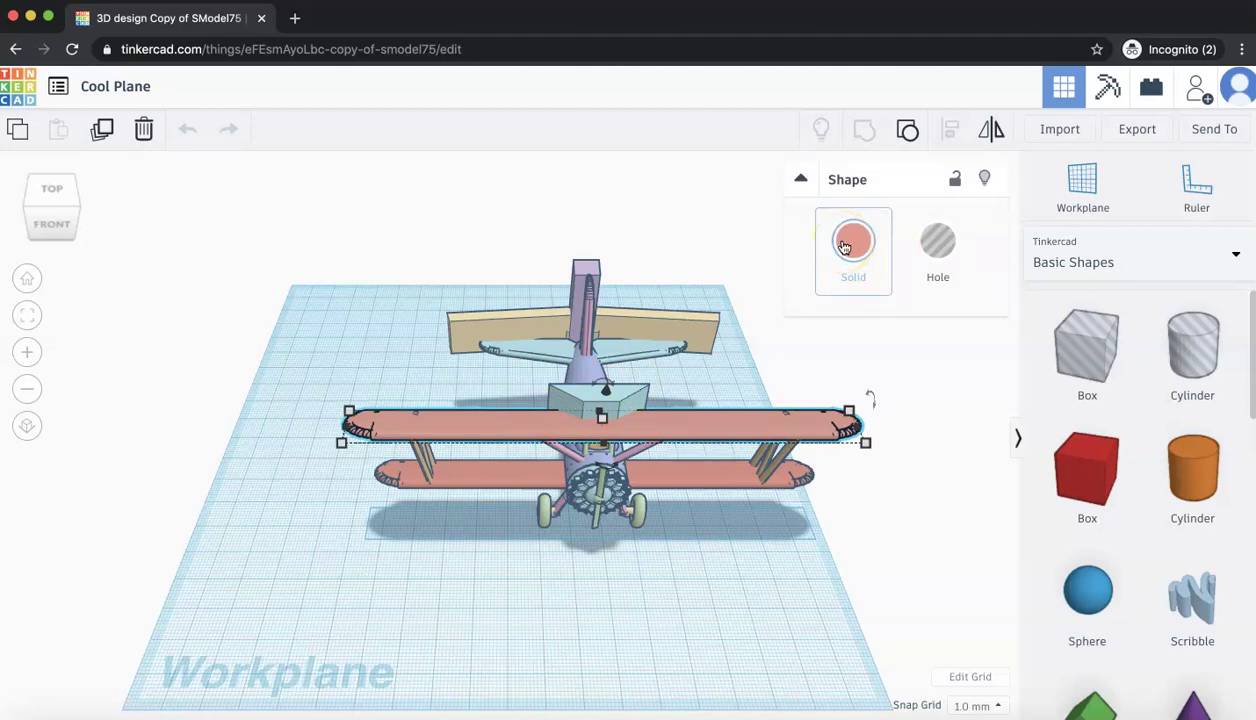
{"action": "left_click", "coordinate": [845, 246]}
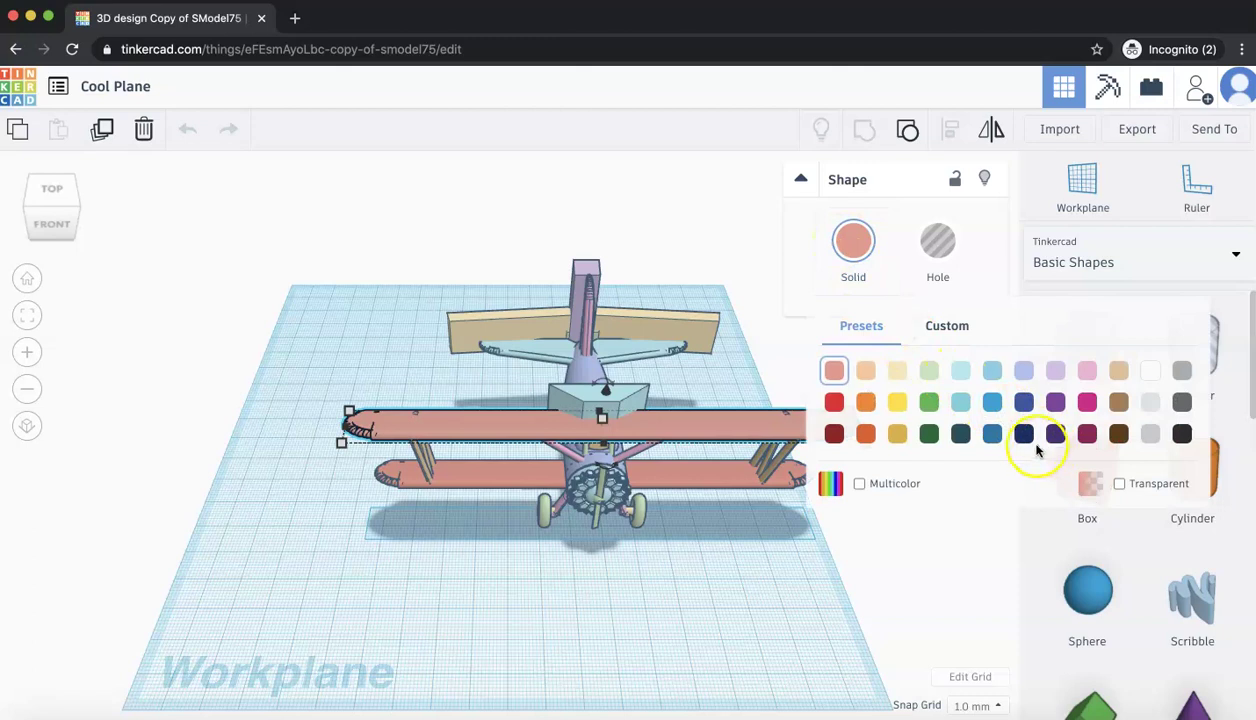
{"action": "left_click", "coordinate": [1024, 435]}
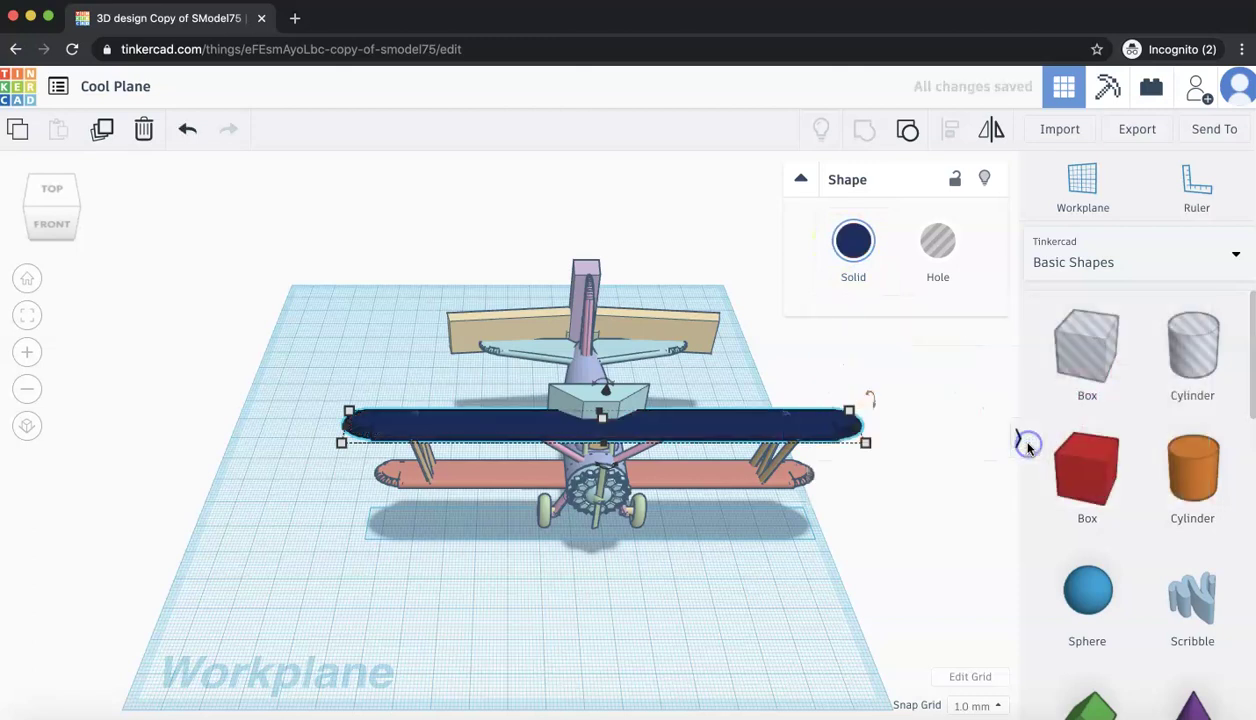
- Recolour the lower wing dark navy to match the upper wing
{"action": "left_click", "coordinate": [716, 483]}
{"action": "left_click", "coordinate": [850, 245]}
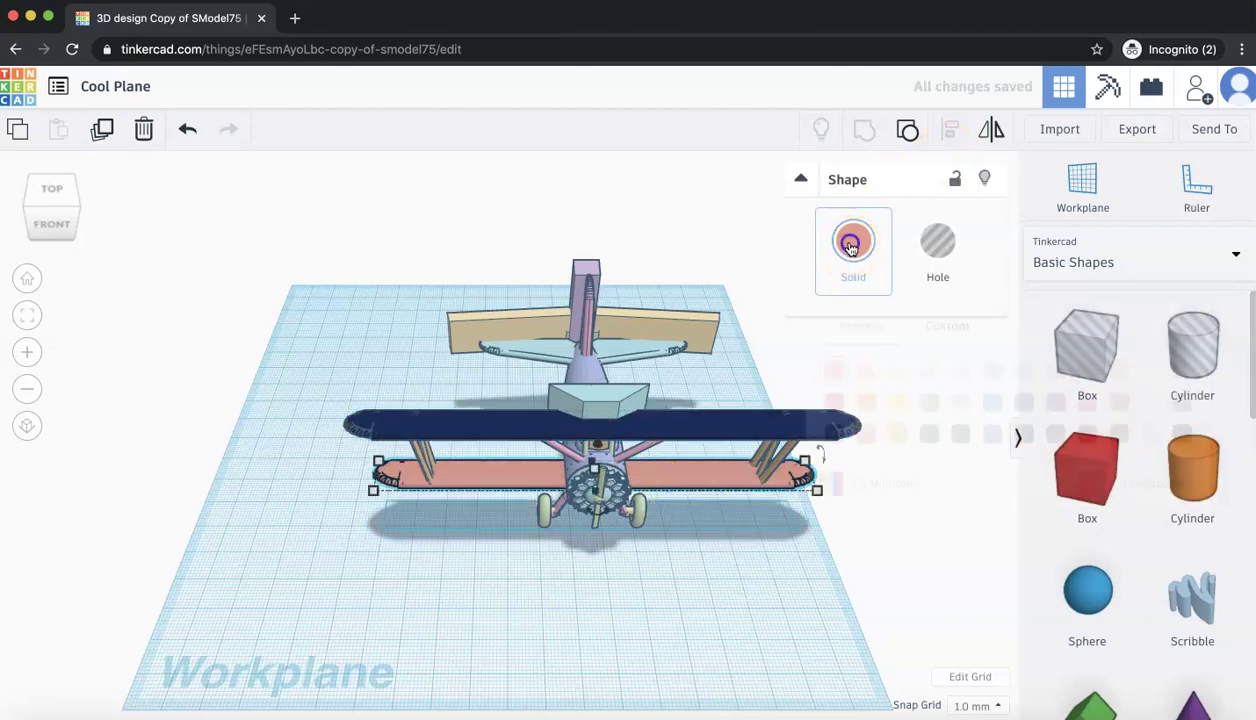
{"action": "left_click", "coordinate": [1027, 436]}
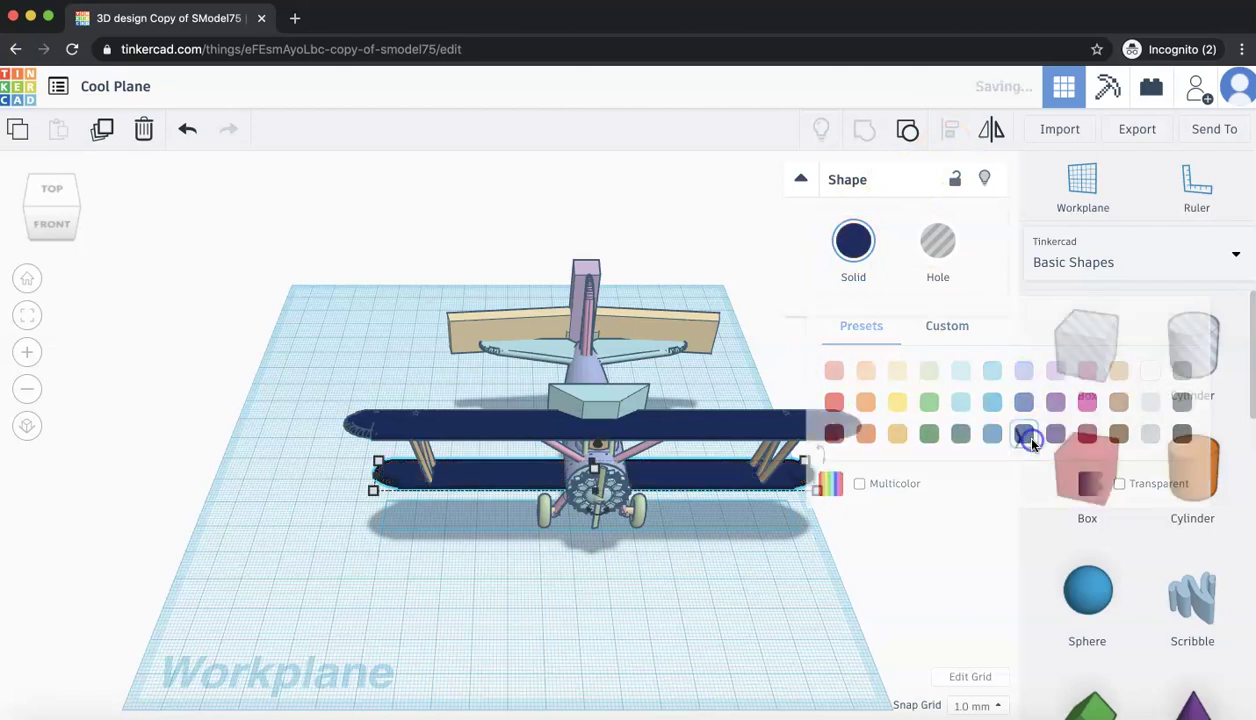
{"action": "left_click", "coordinate": [669, 331]}
- In an angled front-right view, set the transparent cockpit plate to Hole
{"action": "left_click", "coordinate": [649, 301]}
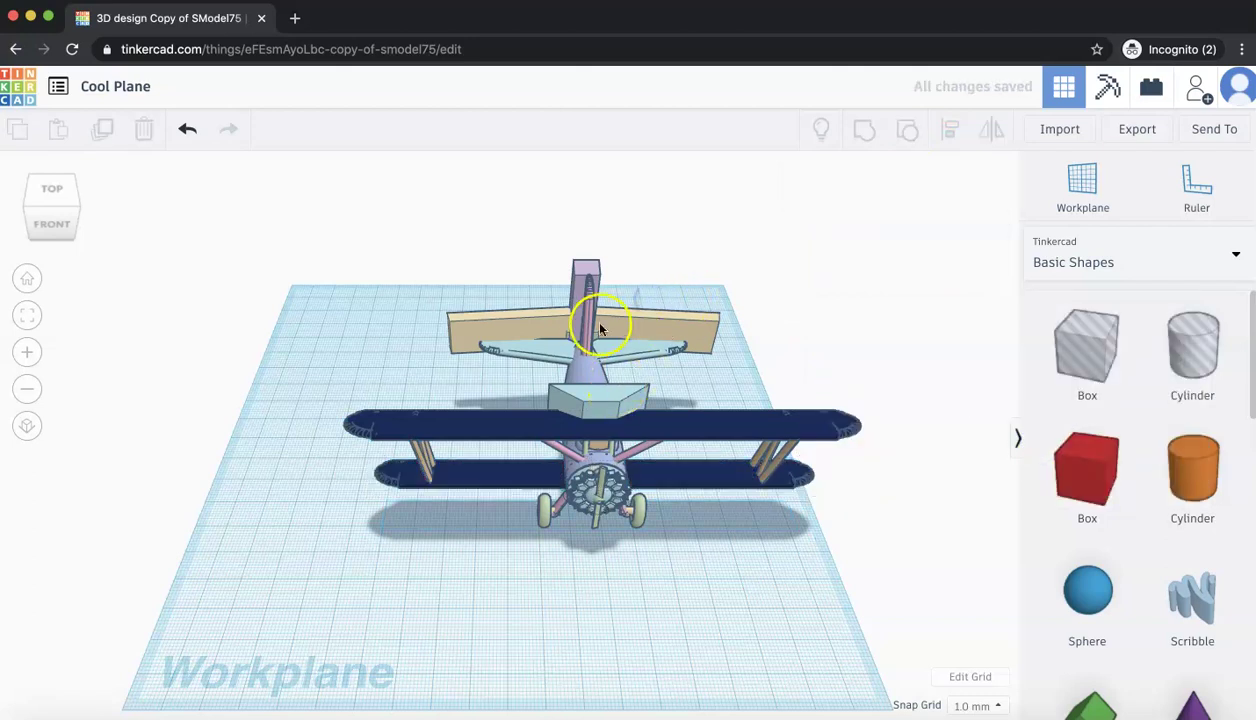
{"action": "left_click", "coordinate": [547, 360]}
{"action": "left_click", "coordinate": [171, 310]}
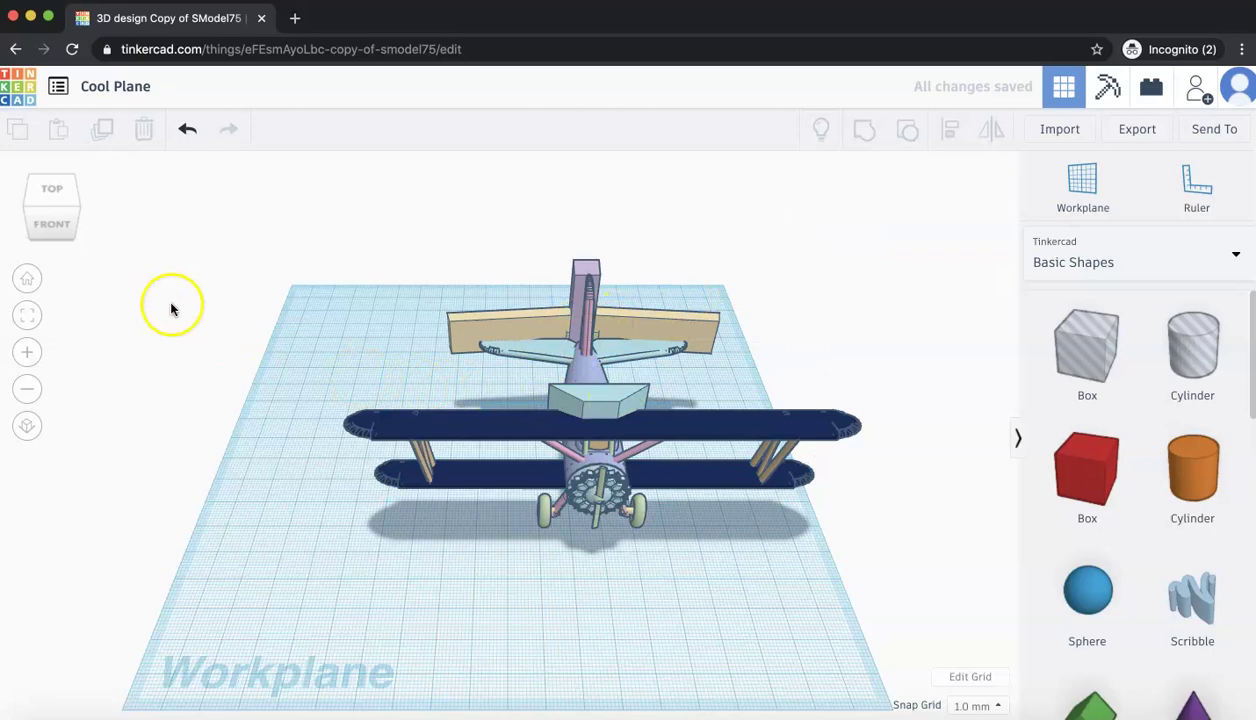
{"action": "left_click", "coordinate": [82, 208]}
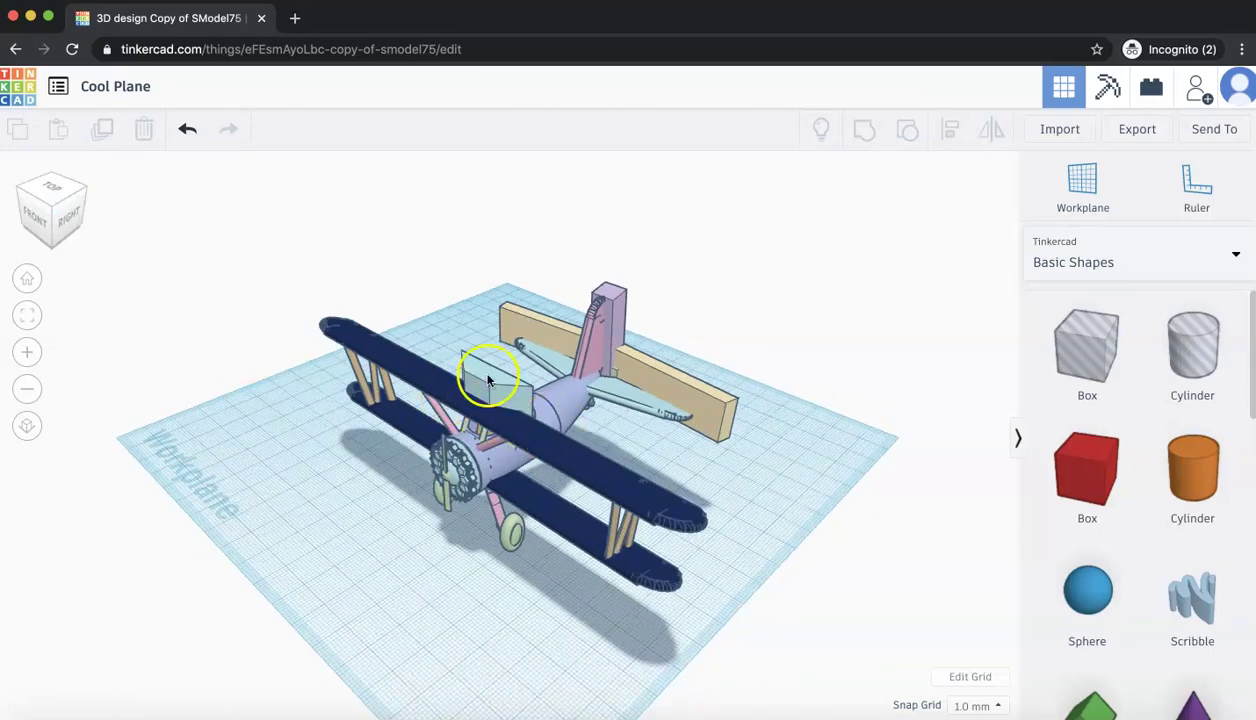
{"action": "left_click", "coordinate": [487, 379]}
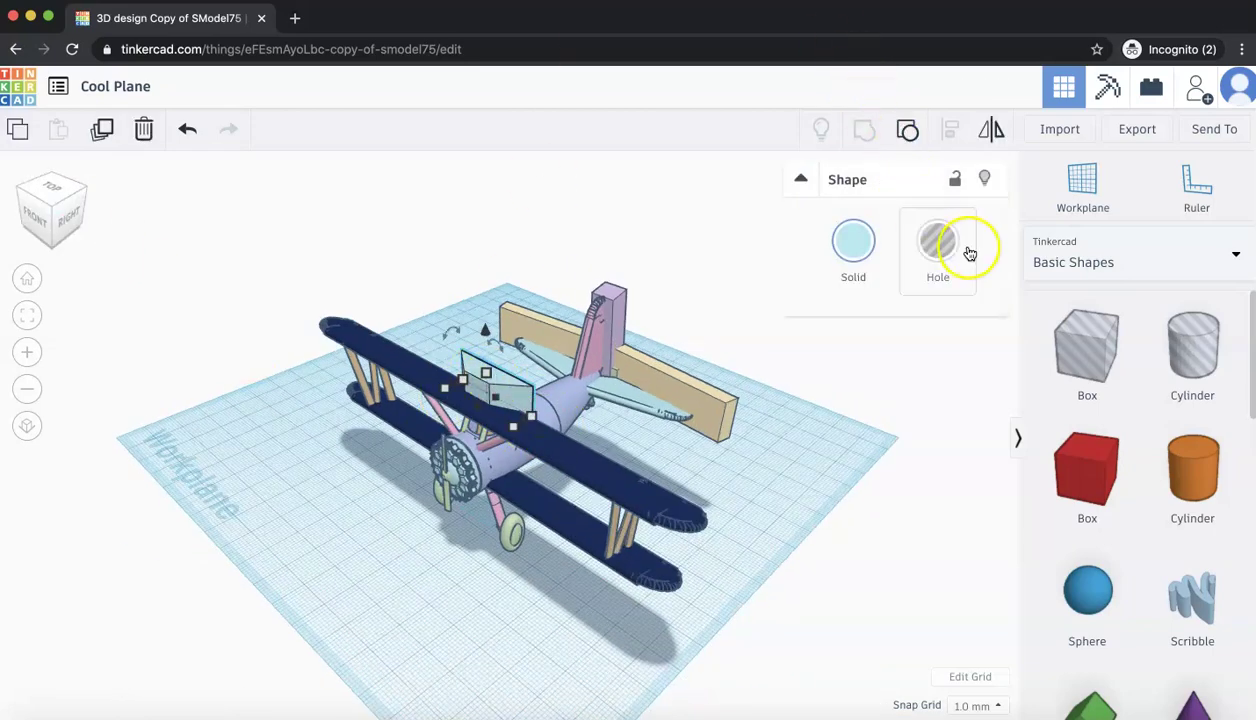
{"action": "left_click", "coordinate": [937, 241]}
{"action": "left_click", "coordinate": [786, 452]}
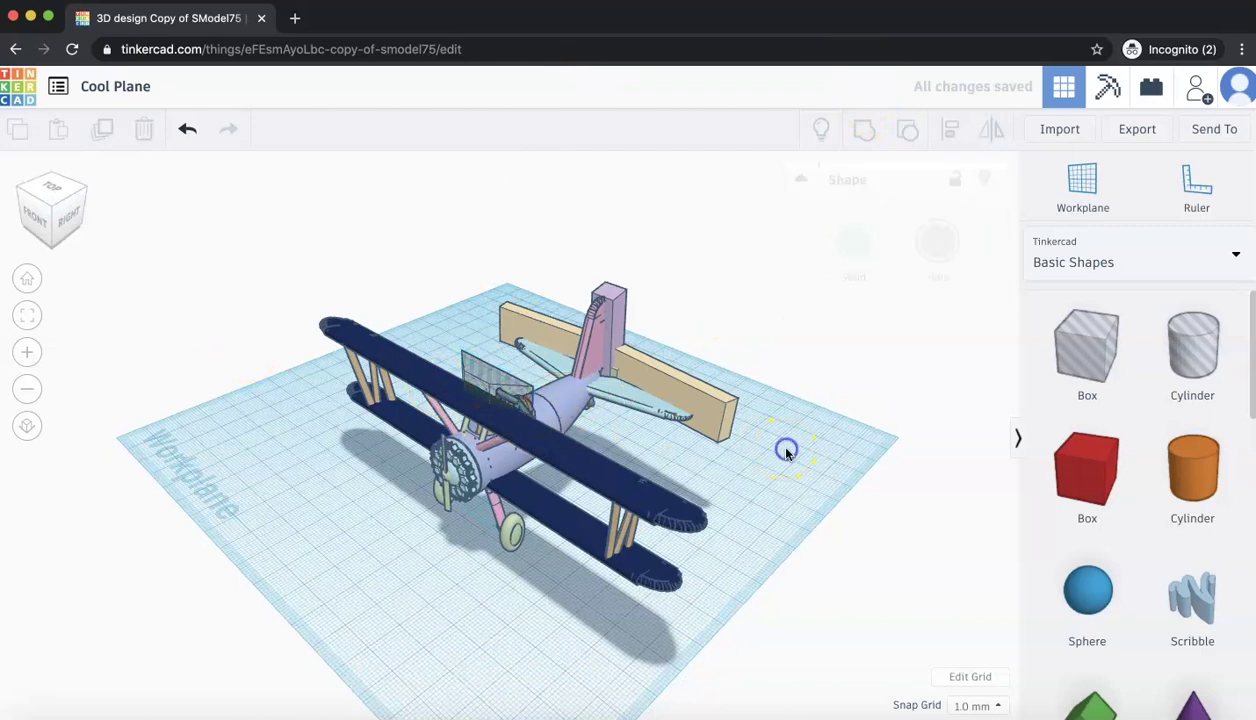
- Zoom and orbit around the whole plane to check the new hole plate
{"action": "scroll", "coordinate": [500, 420], "scroll_direction": "up", "scroll_amount": 10}
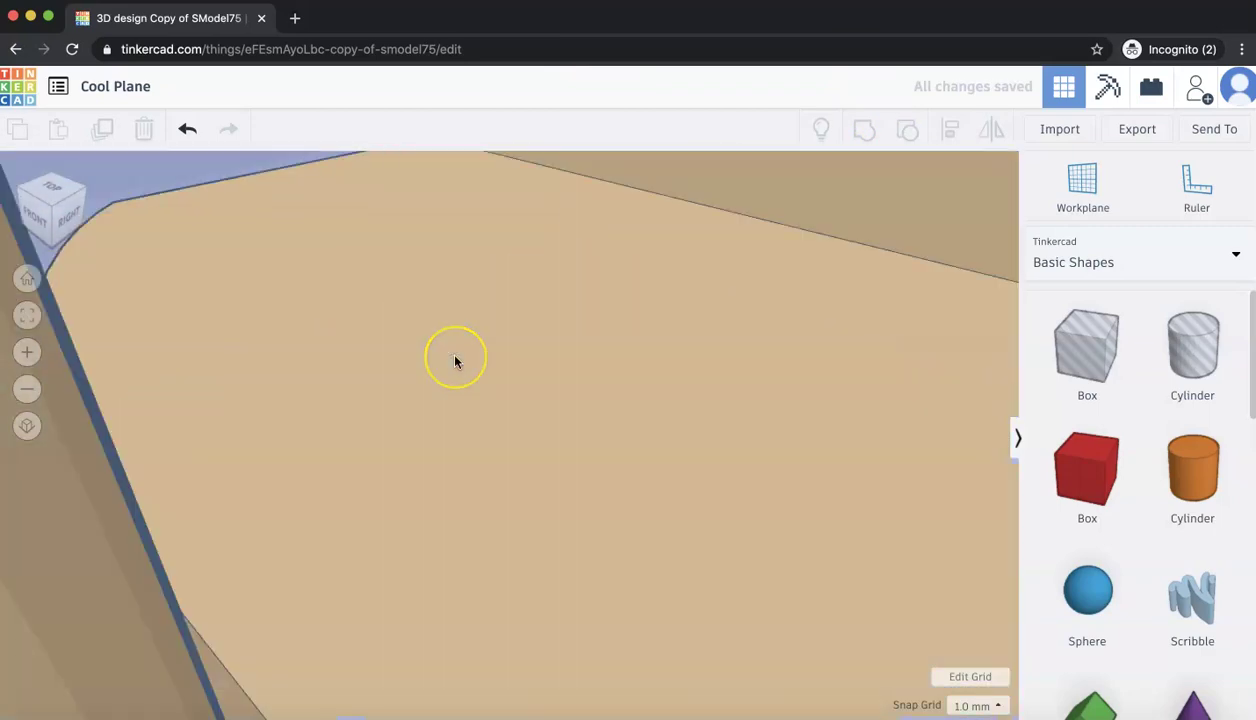
{"action": "scroll", "coordinate": [455, 361], "scroll_direction": "down", "scroll_amount": 8}
{"action": "scroll", "coordinate": [406, 300], "scroll_direction": "up", "scroll_amount": 5}
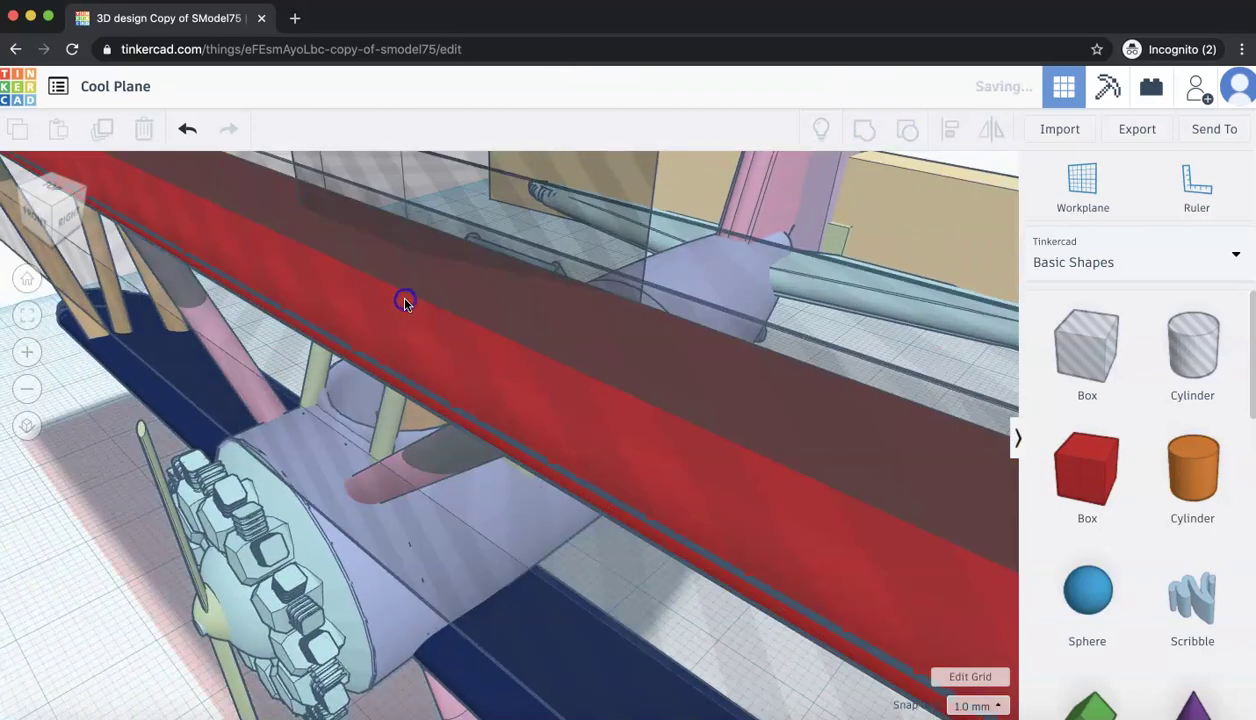
{"action": "left_click", "coordinate": [546, 223]}
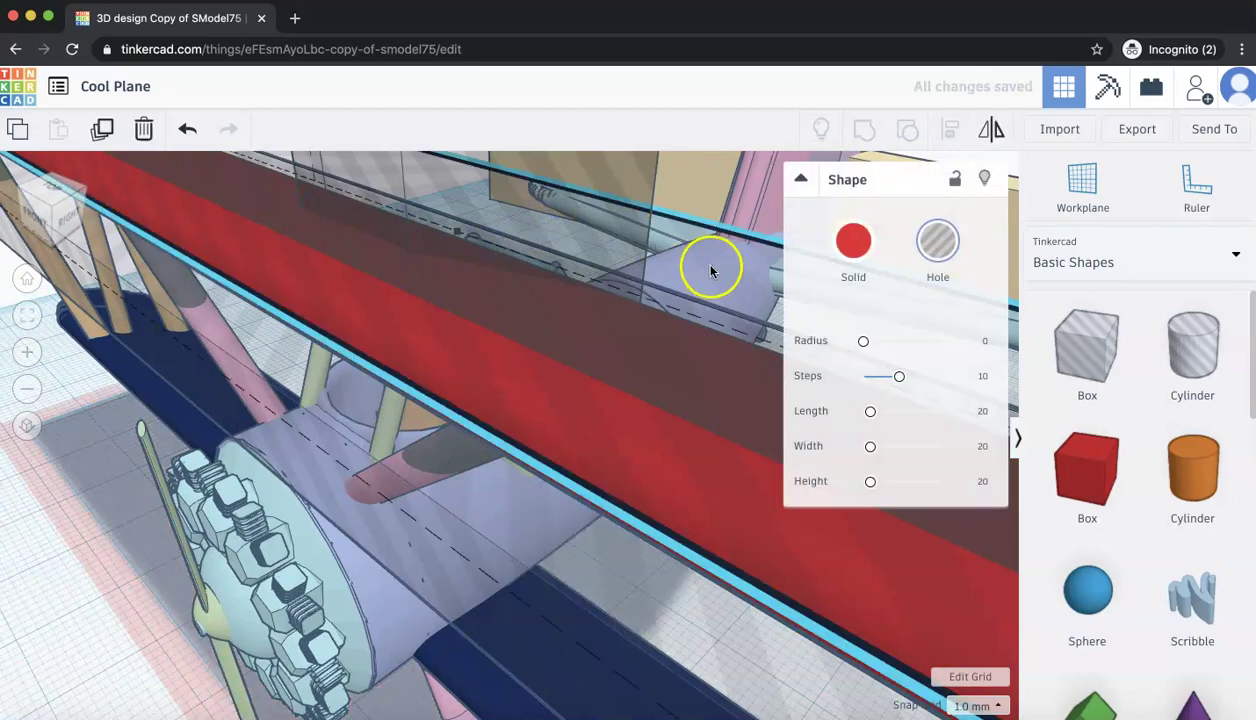
{"action": "left_click", "coordinate": [133, 461]}
{"action": "right_click_drag", "start_coordinate": [133, 461], "coordinate": [530, 552]}
{"action": "scroll", "coordinate": [381, 597], "scroll_direction": "down", "scroll_amount": 10}
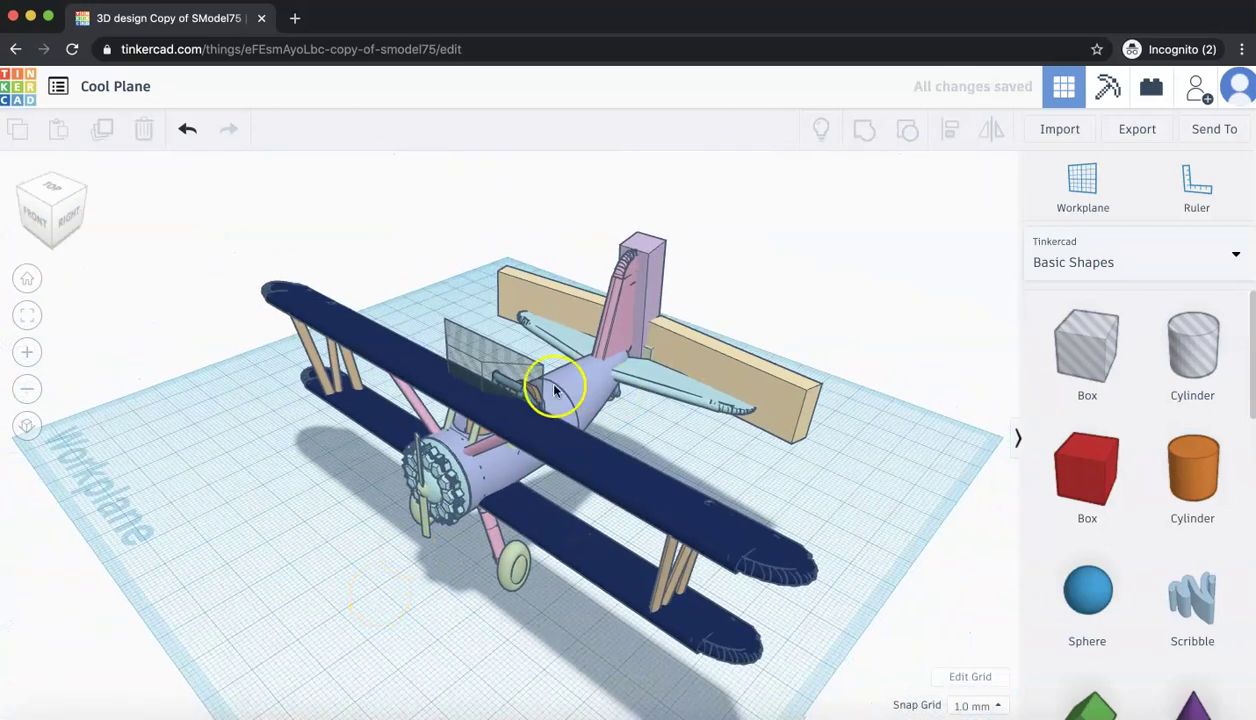
- Colour the round engine cowling at the nose dark navy
{"action": "left_click", "coordinate": [497, 359]}
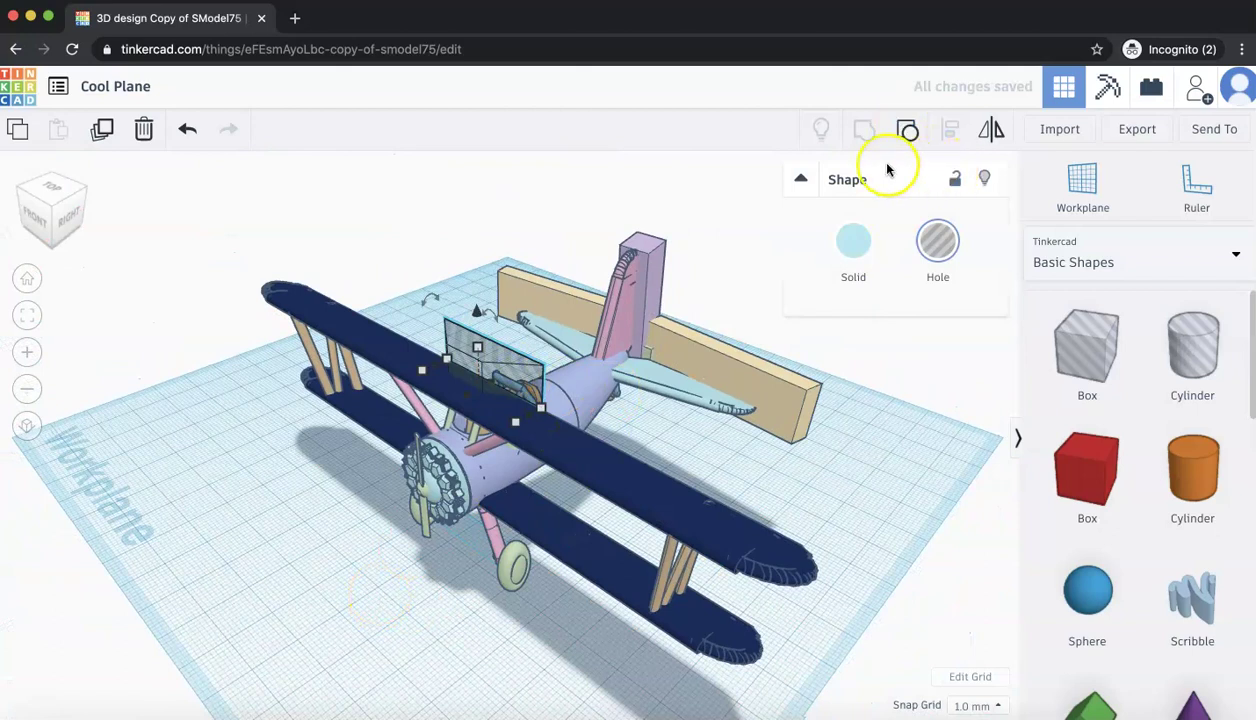
{"action": "left_click", "coordinate": [753, 413]}
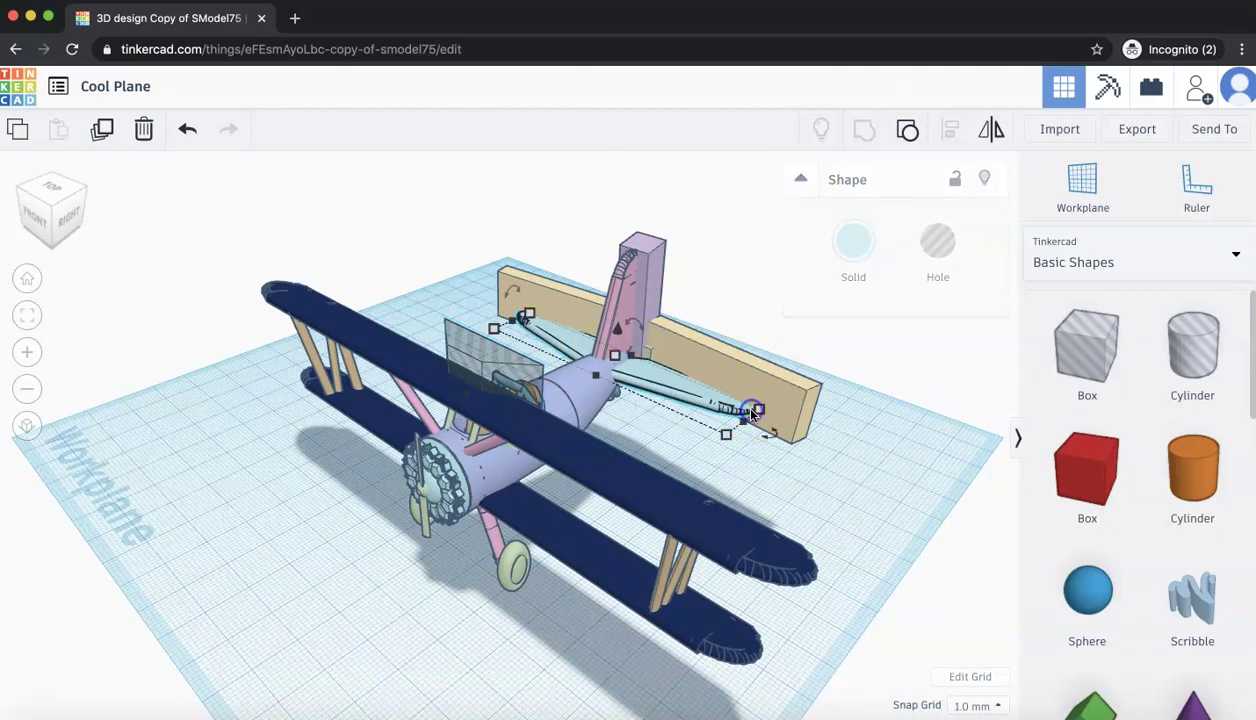
{"action": "left_click", "coordinate": [533, 384]}
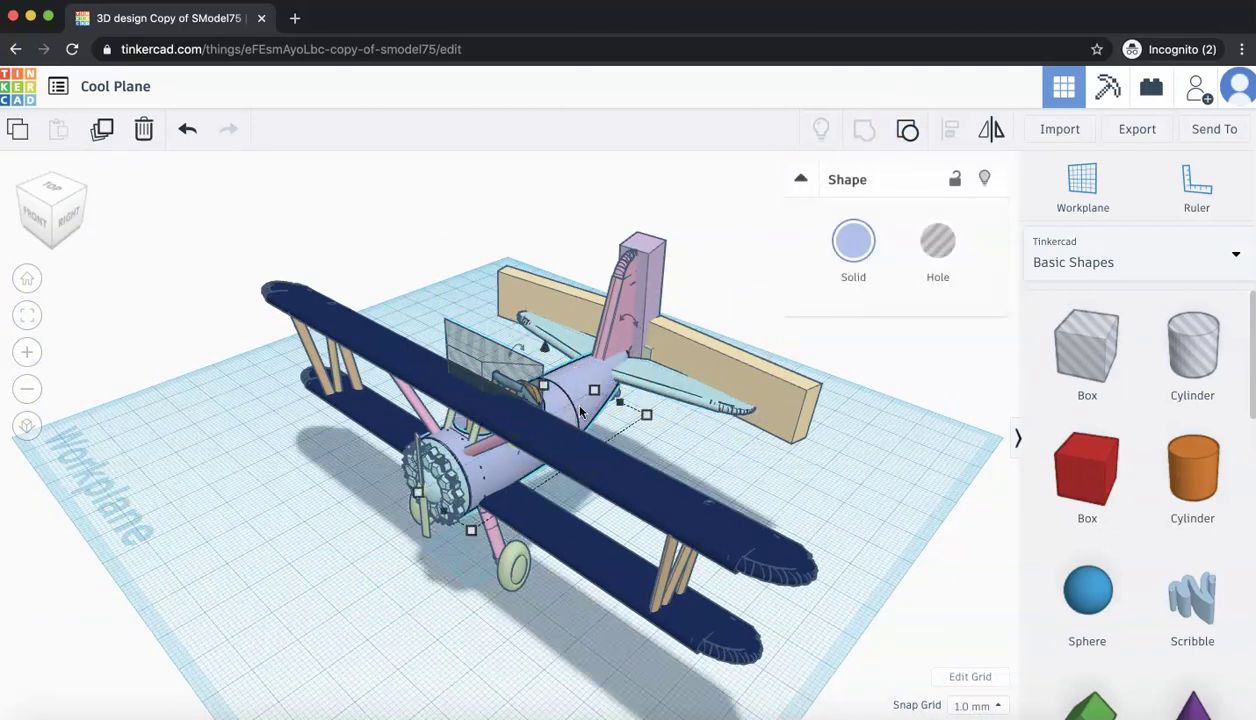
{"action": "left_click", "coordinate": [717, 373]}
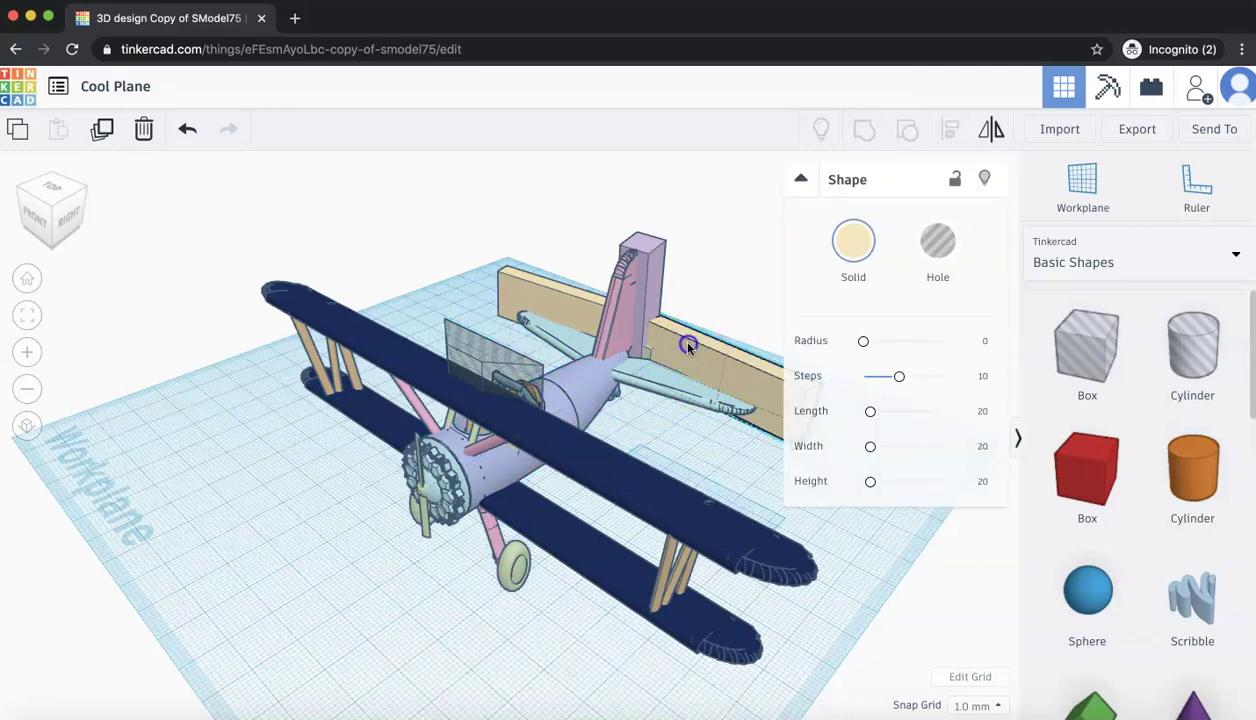
{"action": "left_click", "coordinate": [680, 347]}
{"action": "left_click", "coordinate": [679, 347]}
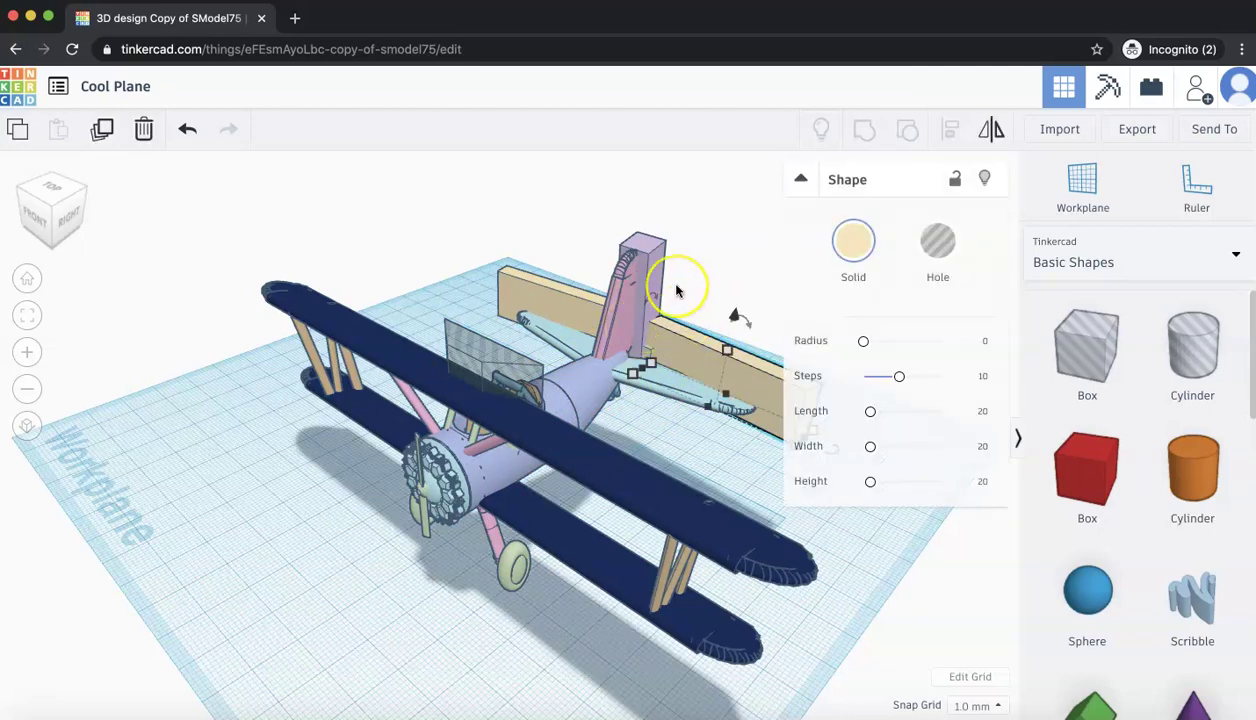
{"action": "left_click", "coordinate": [489, 460]}
{"action": "left_click", "coordinate": [447, 480]}
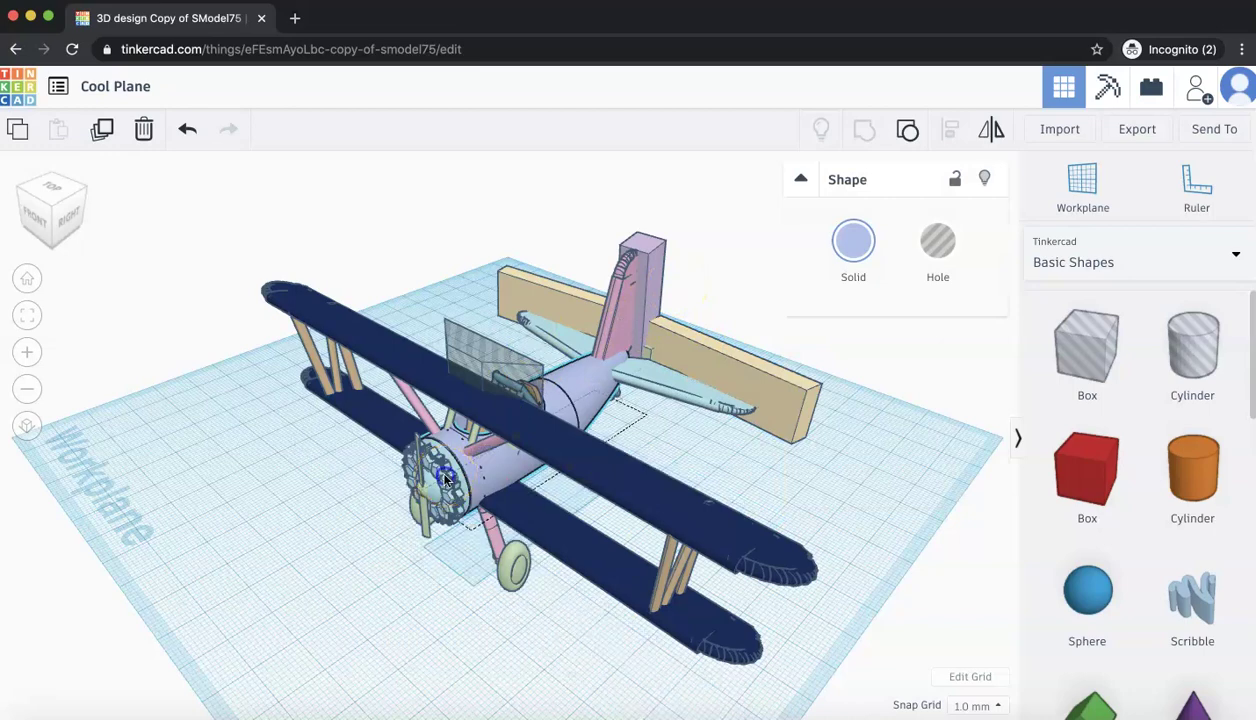
{"action": "left_click", "coordinate": [850, 245]}
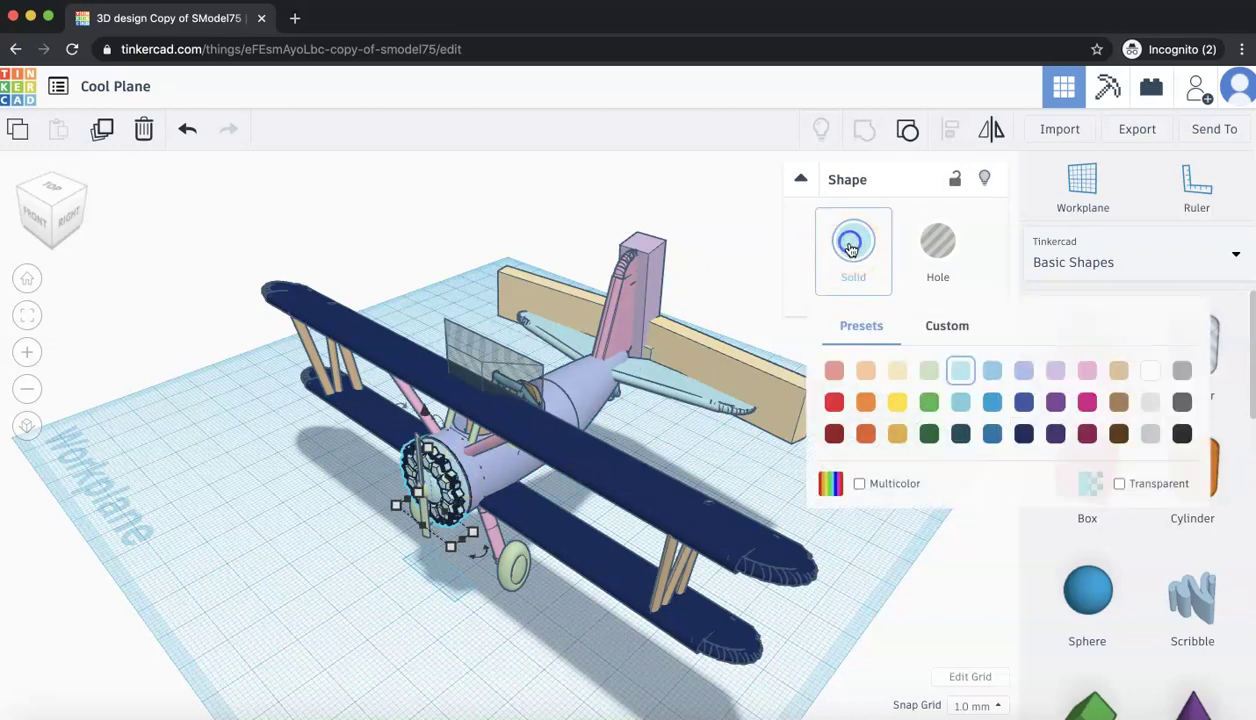
{"action": "left_click", "coordinate": [1024, 433]}
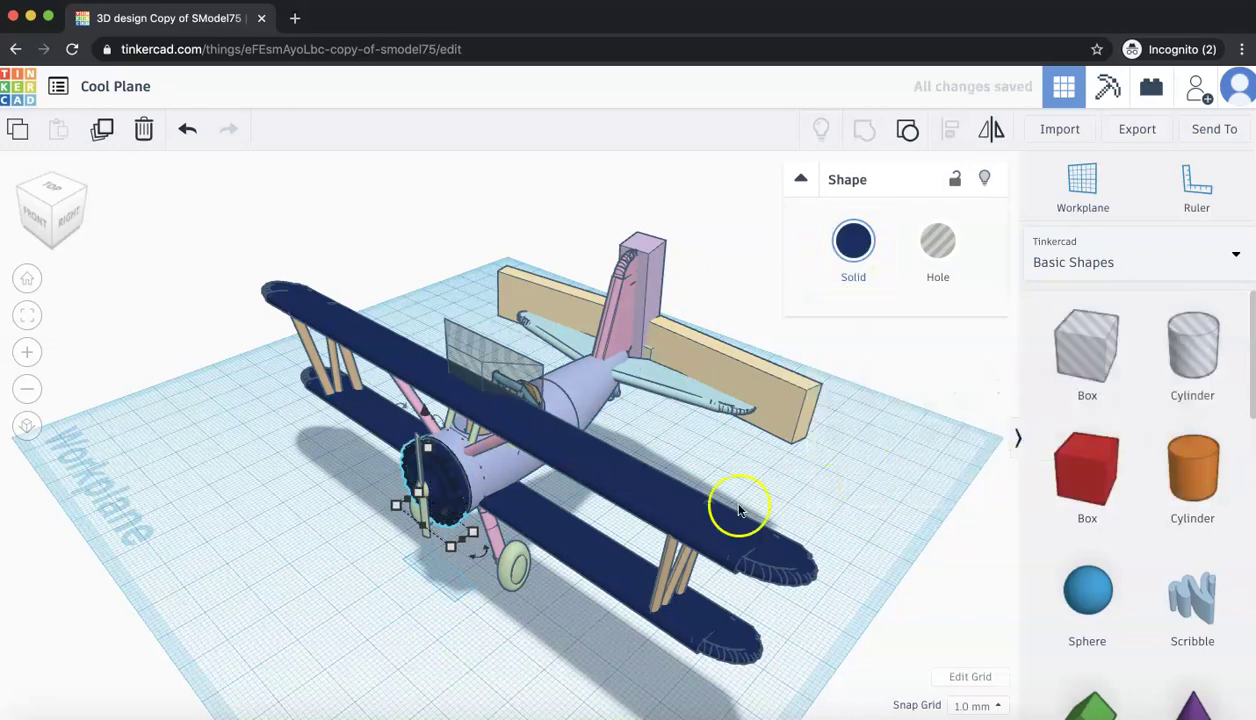
- Colour the fuselage green, then clear the selection
{"action": "left_click", "coordinate": [737, 504]}
{"action": "left_click", "coordinate": [569, 366]}
{"action": "left_click", "coordinate": [574, 374]}
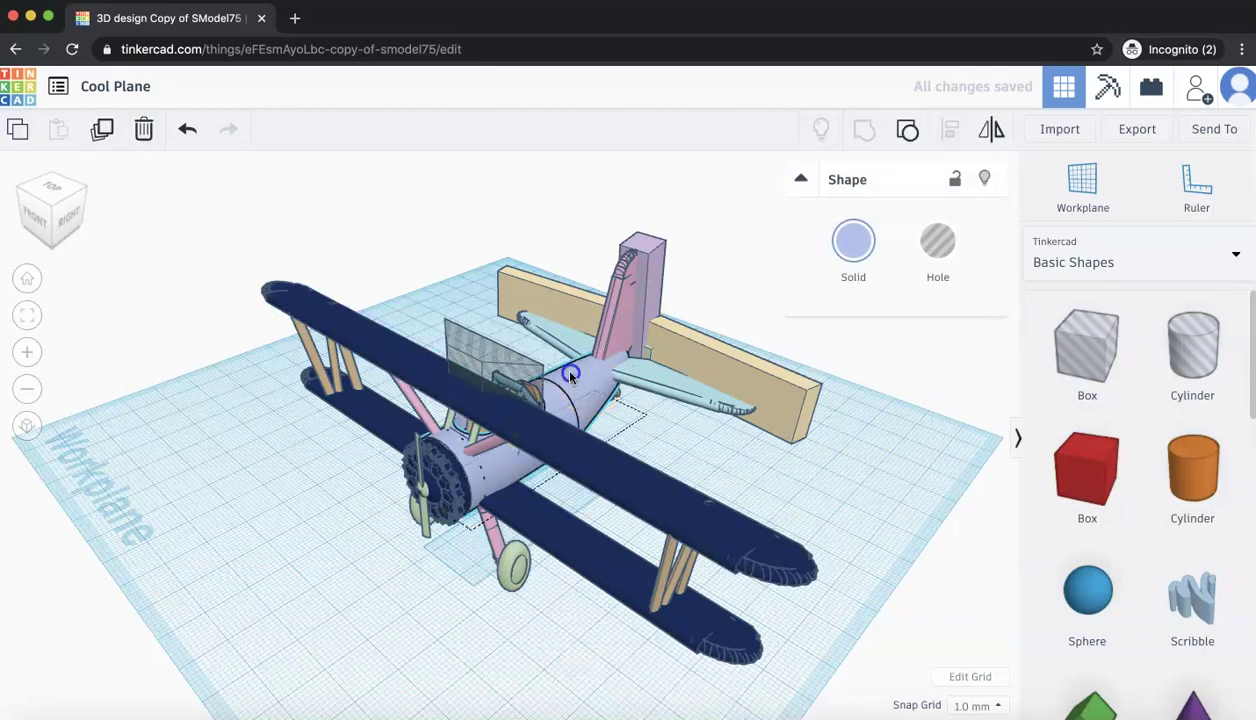
{"action": "left_click", "coordinate": [845, 228]}
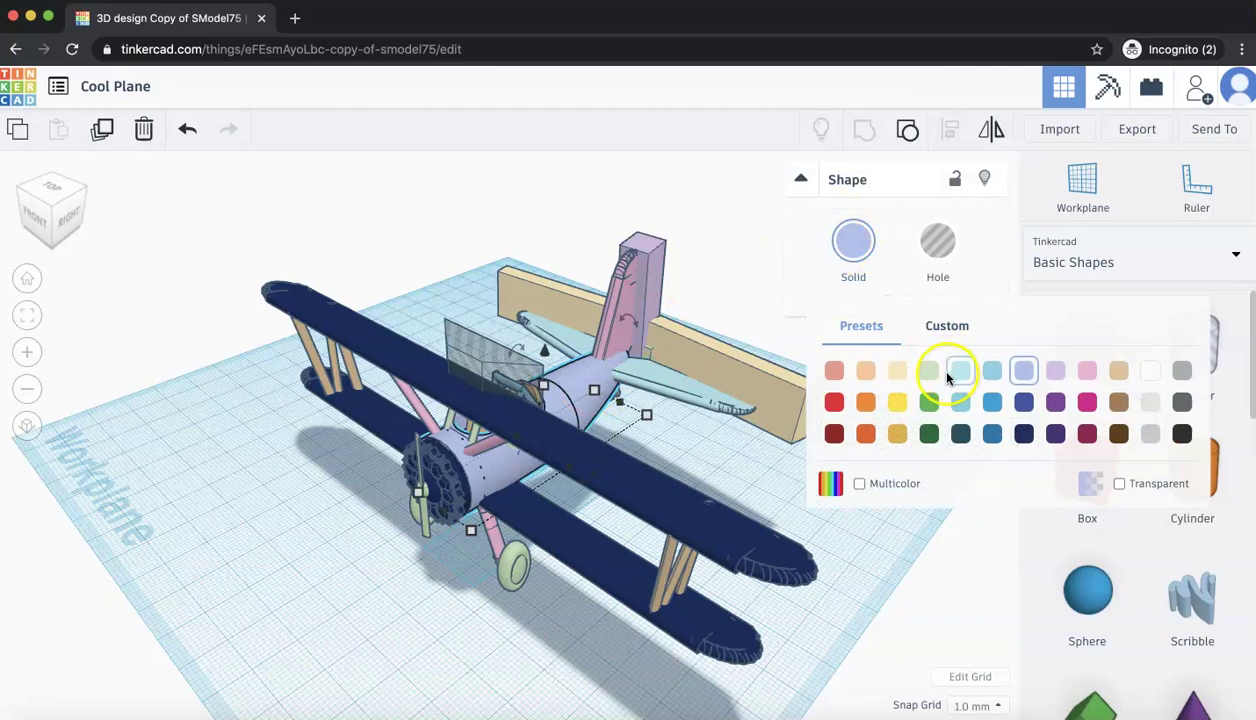
{"action": "left_click", "coordinate": [927, 402]}
{"action": "left_click", "coordinate": [891, 443]}
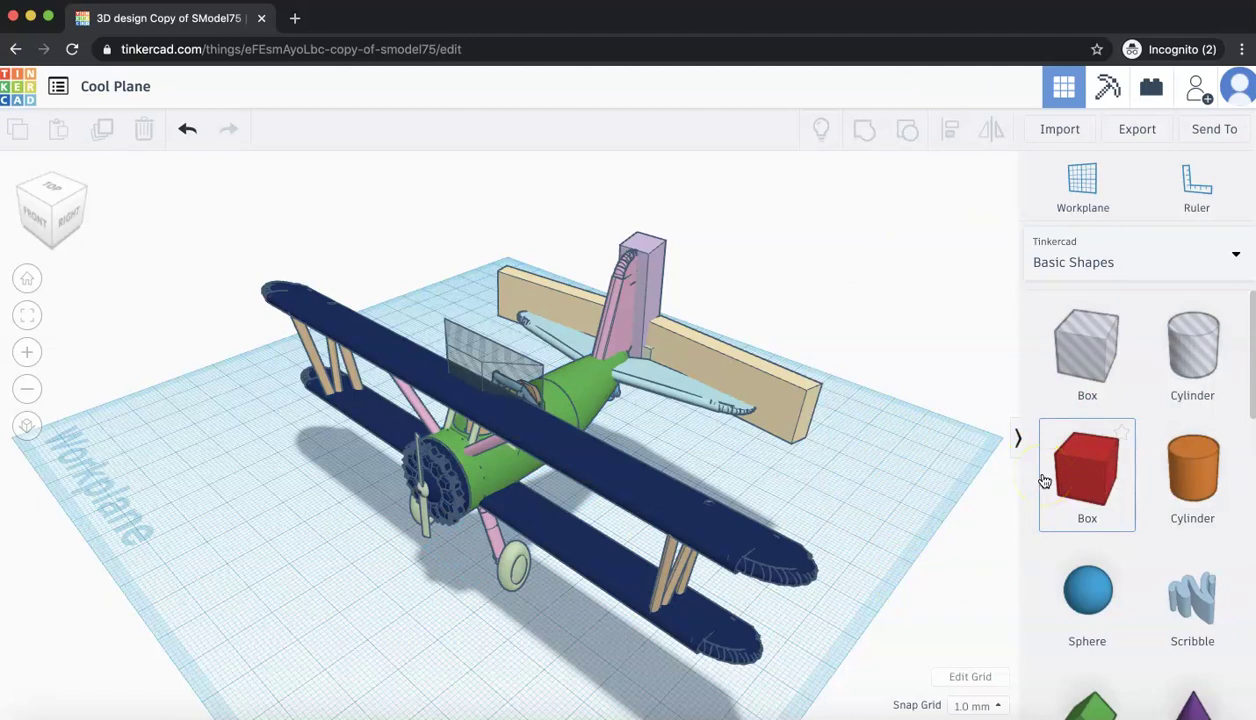
- Place a magenta Half Sphere from Basic Shapes at the workplane's front-left, beside the nose
{"action": "scroll", "coordinate": [1068, 603], "scroll_direction": "down", "scroll_amount": 10}
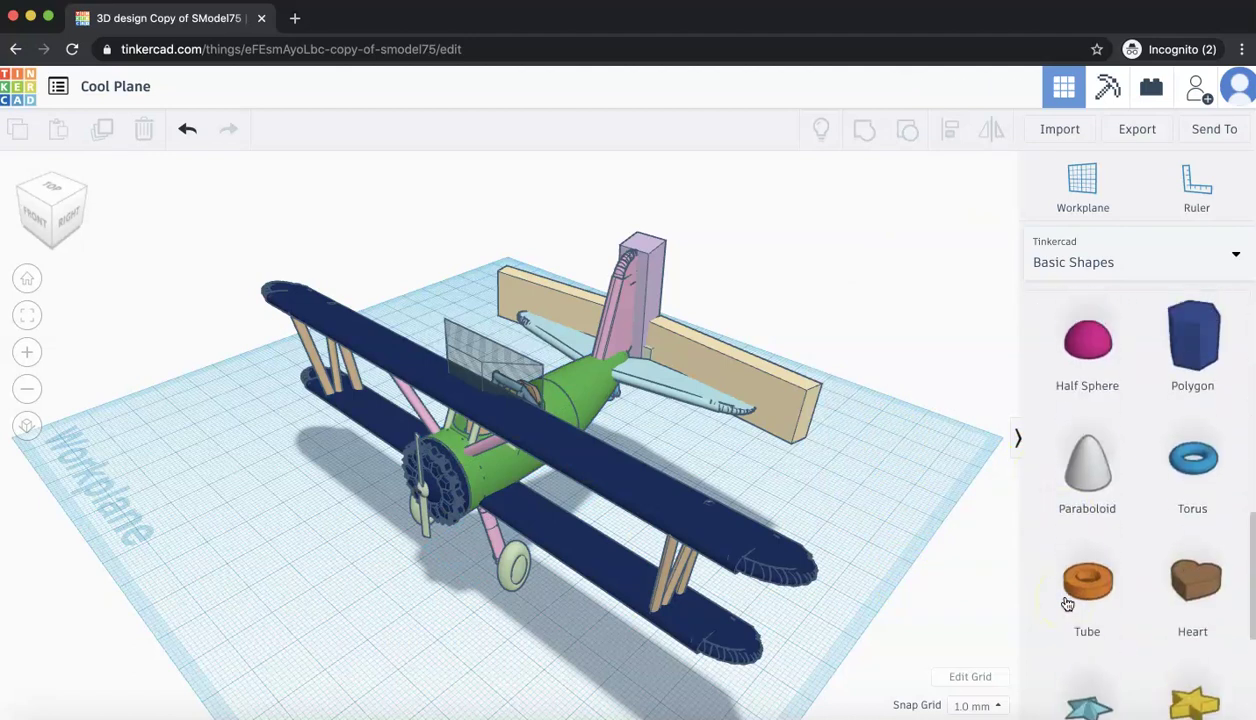
{"action": "scroll", "coordinate": [1066, 594], "scroll_direction": "up", "scroll_amount": 3}
{"action": "scroll", "coordinate": [1072, 513], "scroll_direction": "down", "scroll_amount": 3}
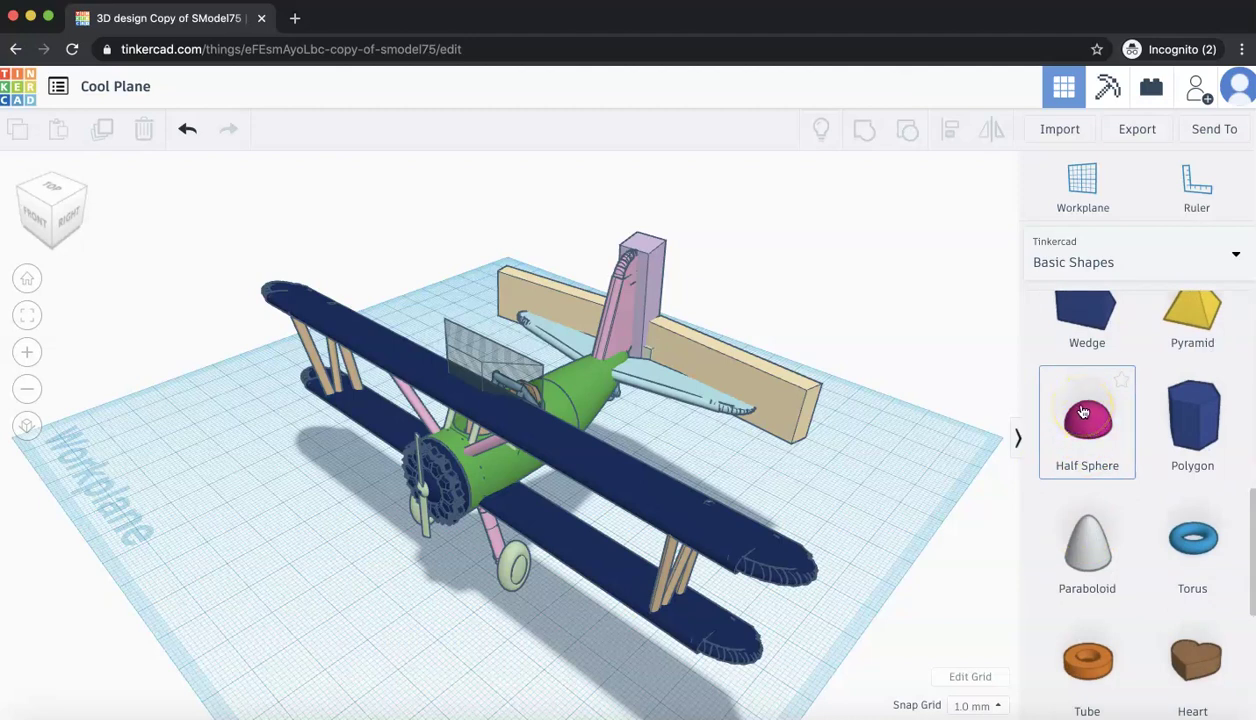
{"action": "left_click_drag", "start_coordinate": [1082, 412], "coordinate": [617, 372]}
{"action": "mouse_move", "coordinate": [443, 371]}
{"action": "left_mouse_down"}
{"action": "mouse_move", "coordinate": [494, 343]}
{"action": "mouse_move", "coordinate": [328, 340]}
{"action": "mouse_move", "coordinate": [324, 293]}
{"action": "mouse_move", "coordinate": [371, 306]}
{"action": "mouse_move", "coordinate": [245, 576]}
{"action": "mouse_move", "coordinate": [419, 600]}
{"action": "mouse_move", "coordinate": [117, 588]}
{"action": "left_mouse_up"}
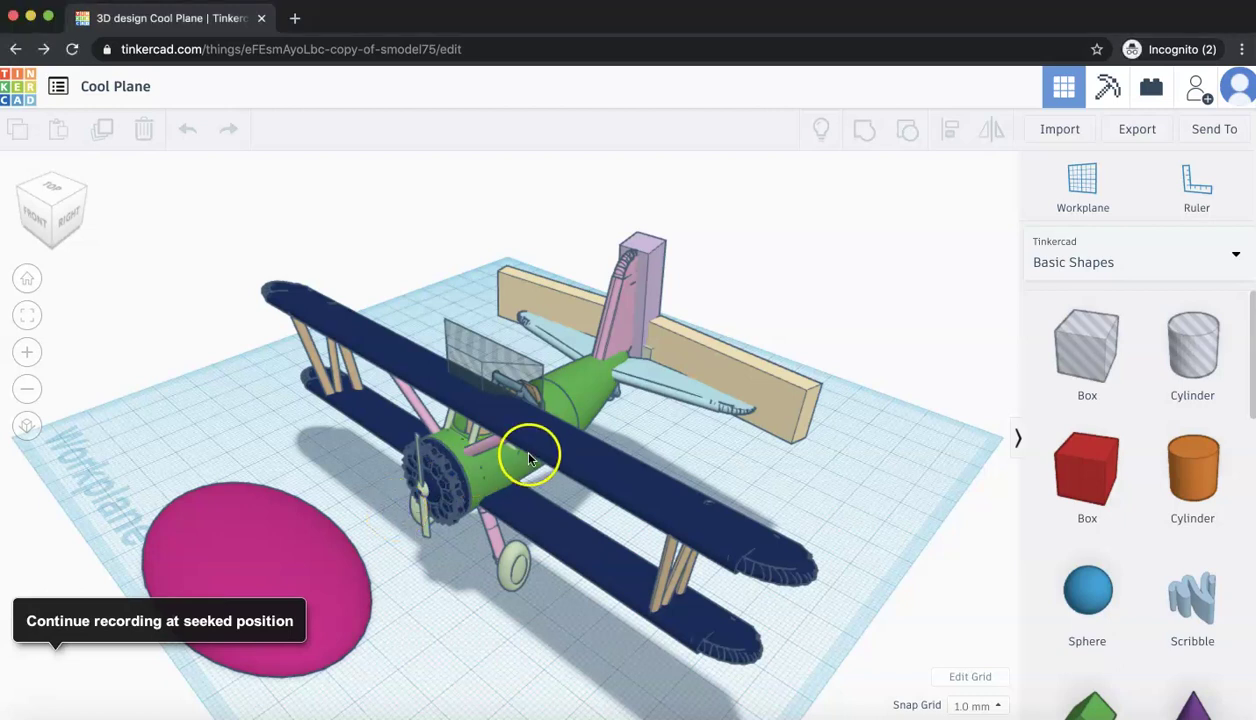
- Drag the upper wing's corner handles to stretch it to 143.00 mm
{"action": "left_click", "coordinate": [621, 465]}
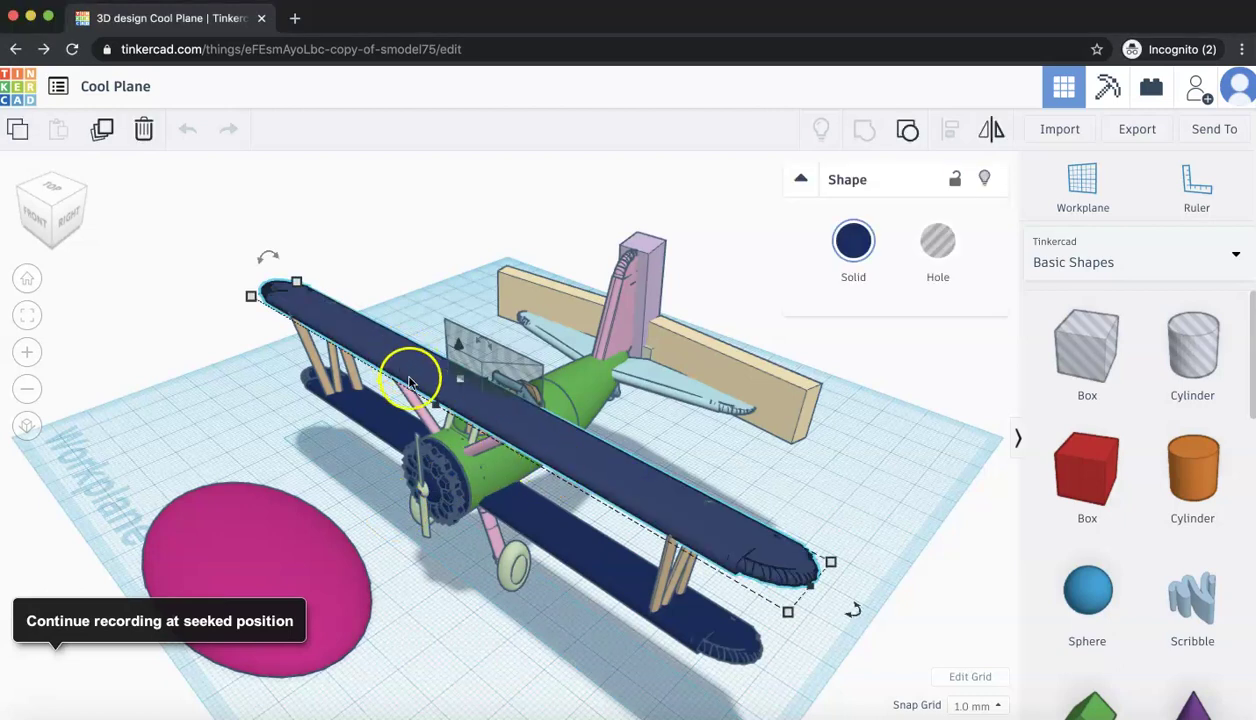
{"action": "mouse_move", "coordinate": [430, 405]}
{"action": "left_mouse_down"}
{"action": "mouse_move", "coordinate": [425, 395]}
{"action": "mouse_move", "coordinate": [400, 445]}
{"action": "mouse_move", "coordinate": [421, 414]}
{"action": "left_mouse_up"}
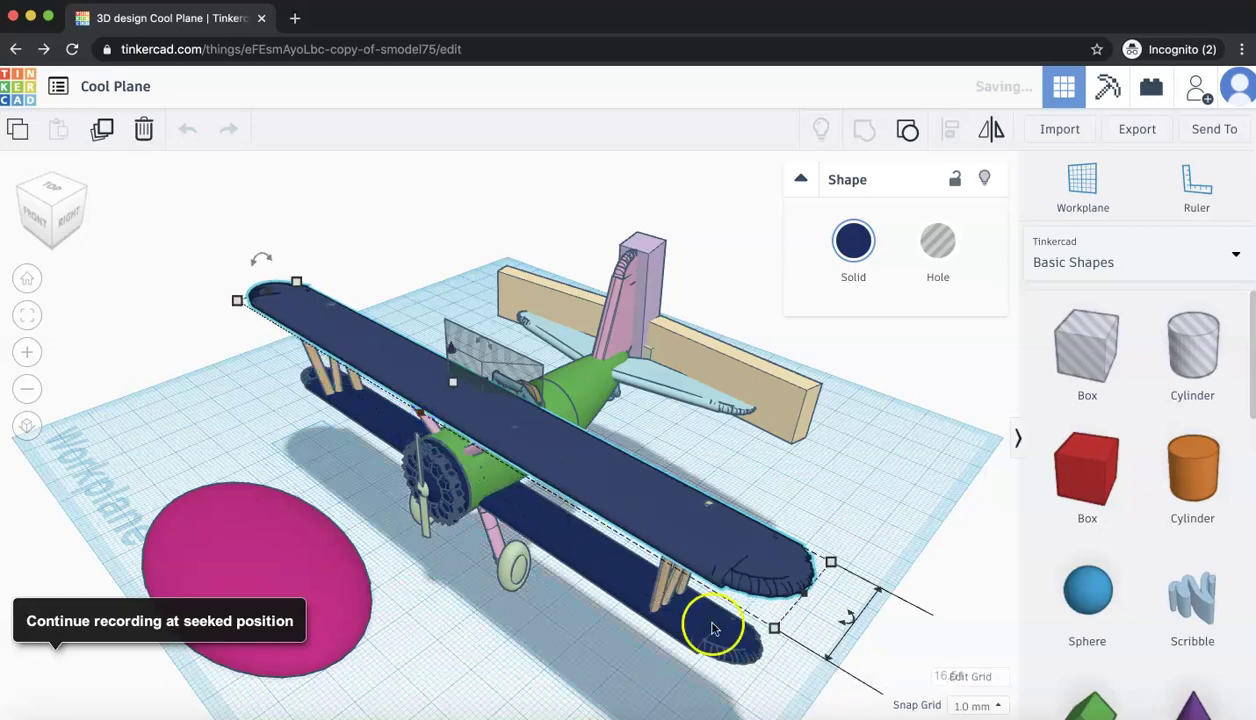
{"action": "mouse_move", "coordinate": [774, 627]}
{"action": "left_mouse_down"}
{"action": "mouse_move", "coordinate": [763, 660]}
{"action": "mouse_move", "coordinate": [579, 580]}
{"action": "mouse_move", "coordinate": [720, 628]}
{"action": "mouse_move", "coordinate": [715, 613]}
{"action": "mouse_move", "coordinate": [772, 643]}
{"action": "mouse_move", "coordinate": [775, 633]}
{"action": "left_mouse_up"}
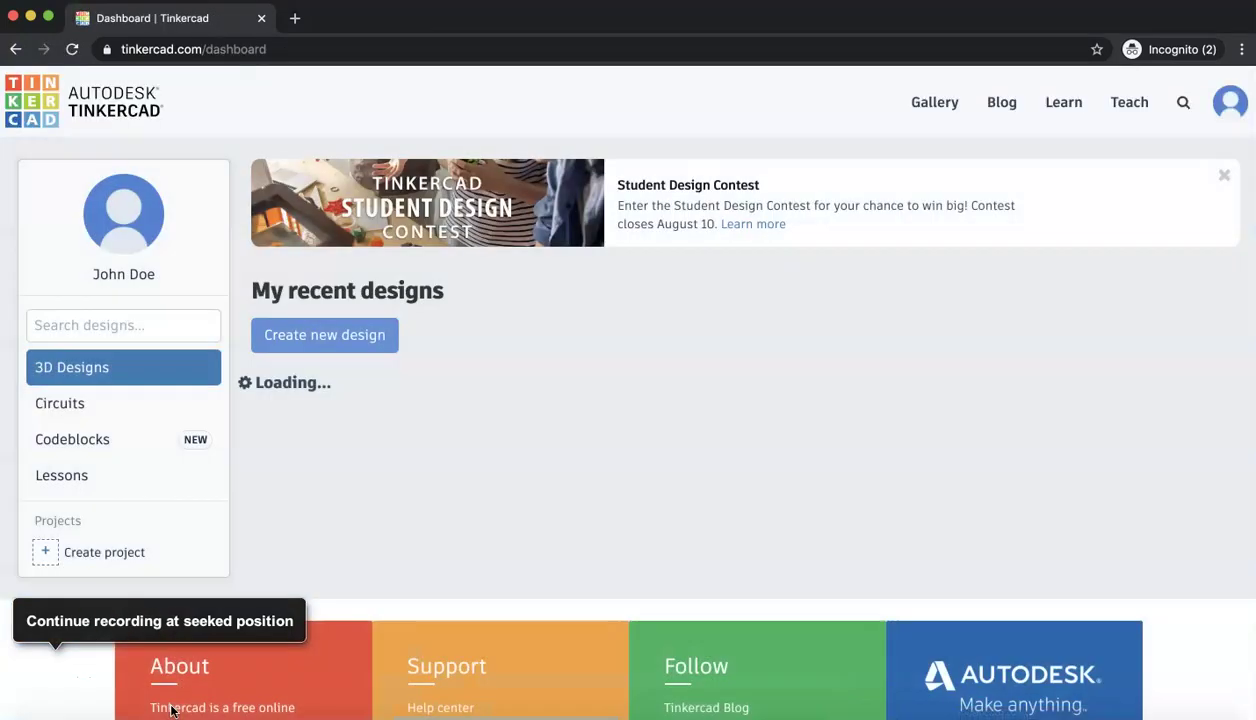
{"action": "left_click", "coordinate": [425, 503]}
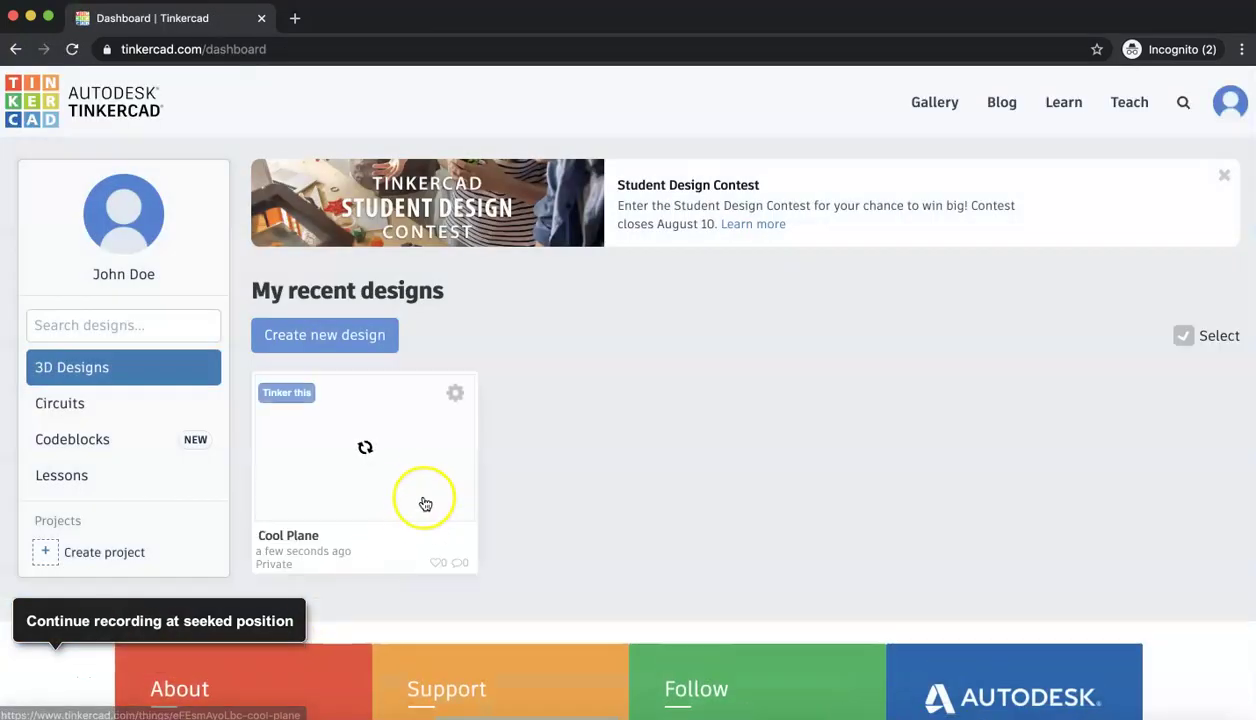